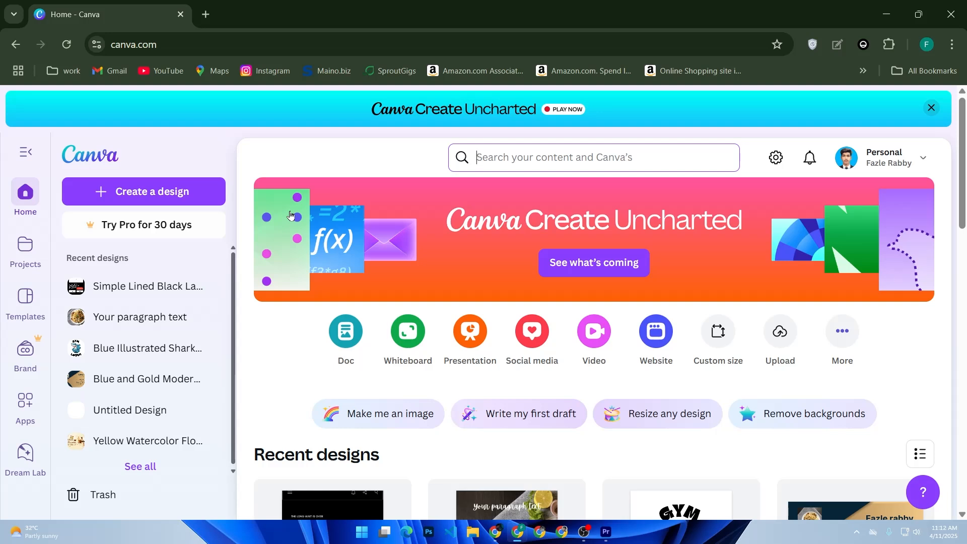
Step: Search Google for "printfy" in a new browser tab and open the Printify website
key(ctrl+t)
click(341, 283)
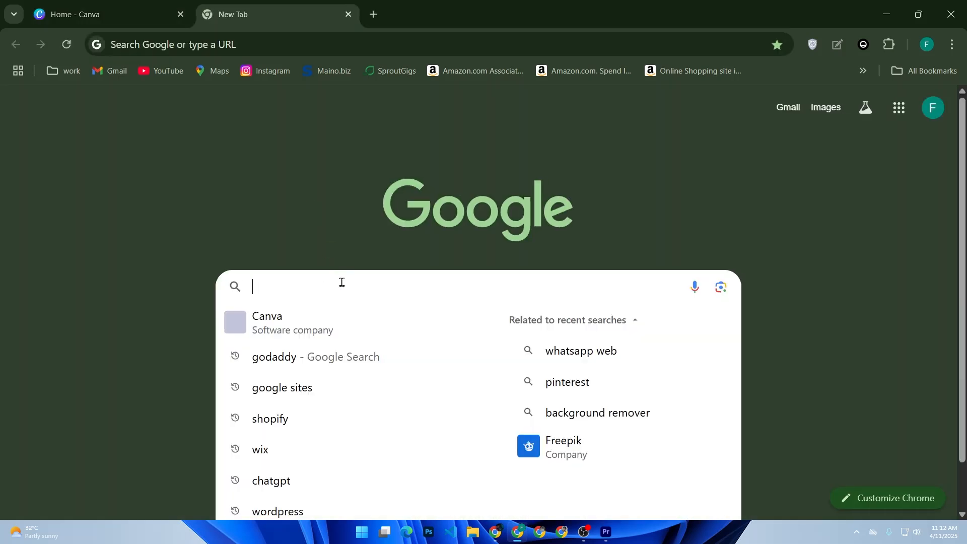
text(pr)
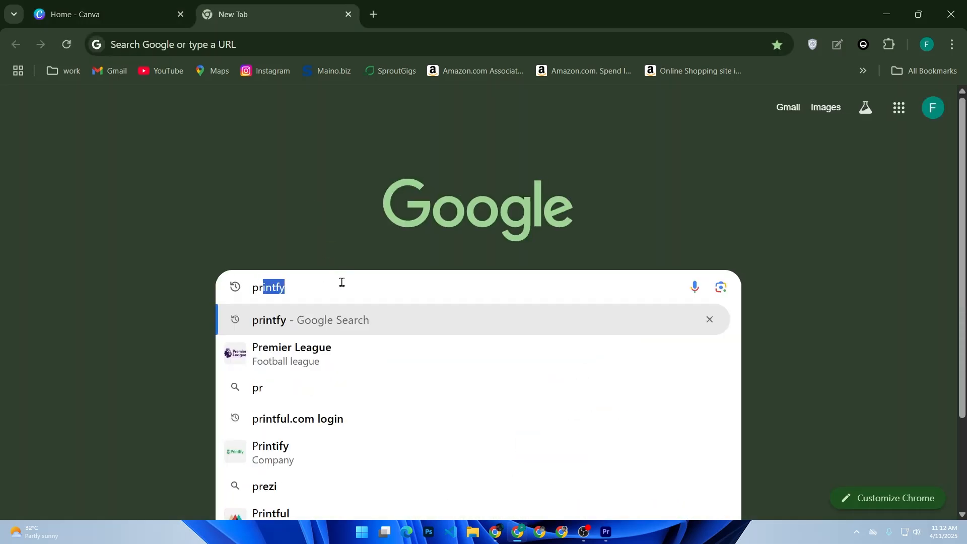
key(Return)
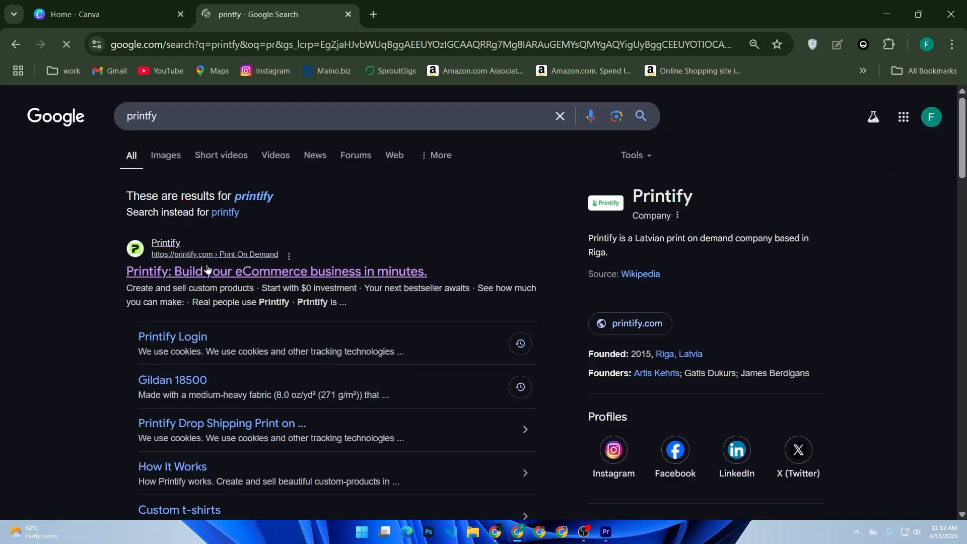
click(170, 272)
click(859, 121)
Step: Return to Canva and set up a custom-size design with width 4500 and height 5400
click(152, 6)
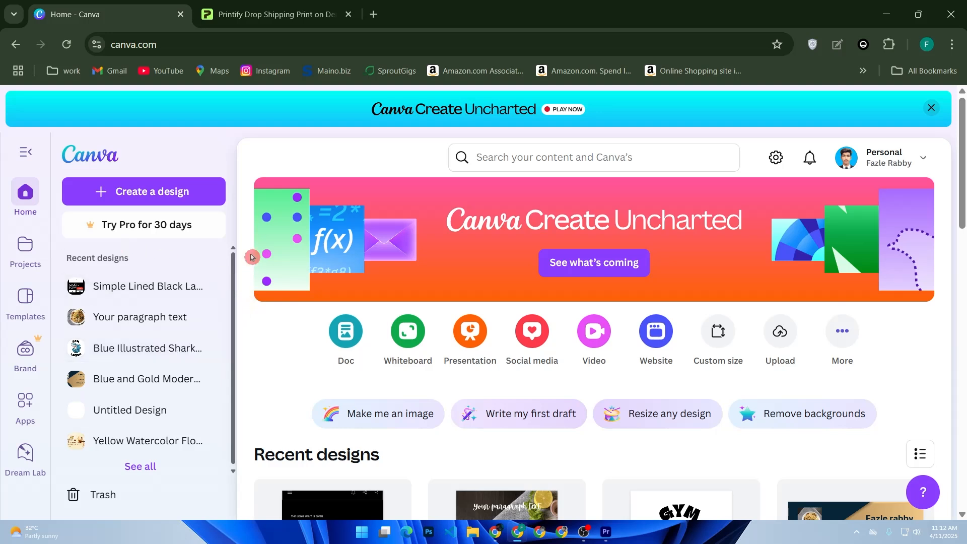
click(137, 199)
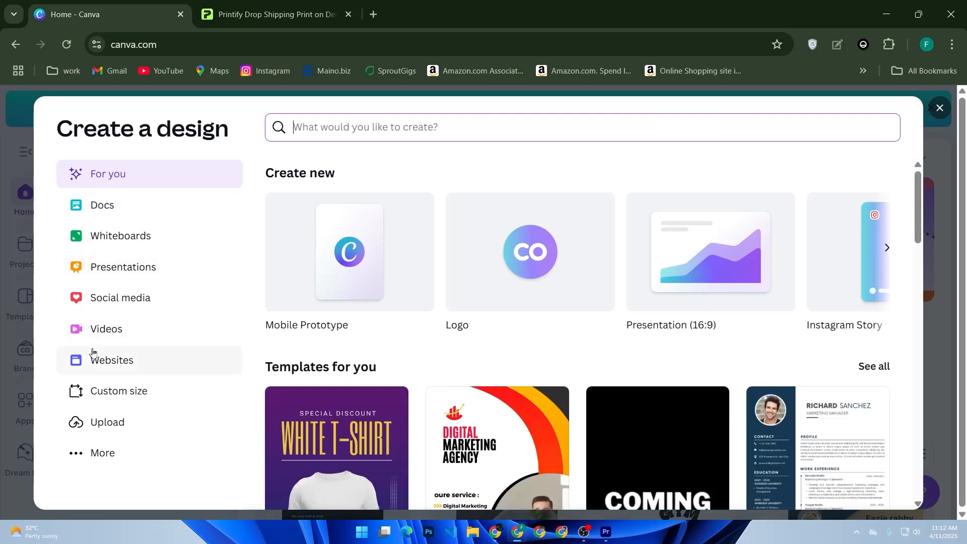
click(109, 400)
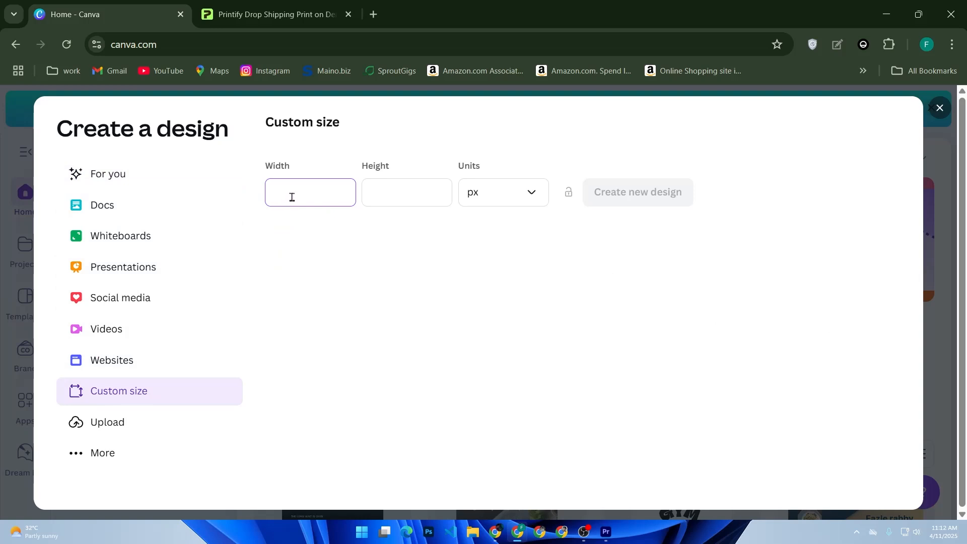
text(4500)
click(388, 204)
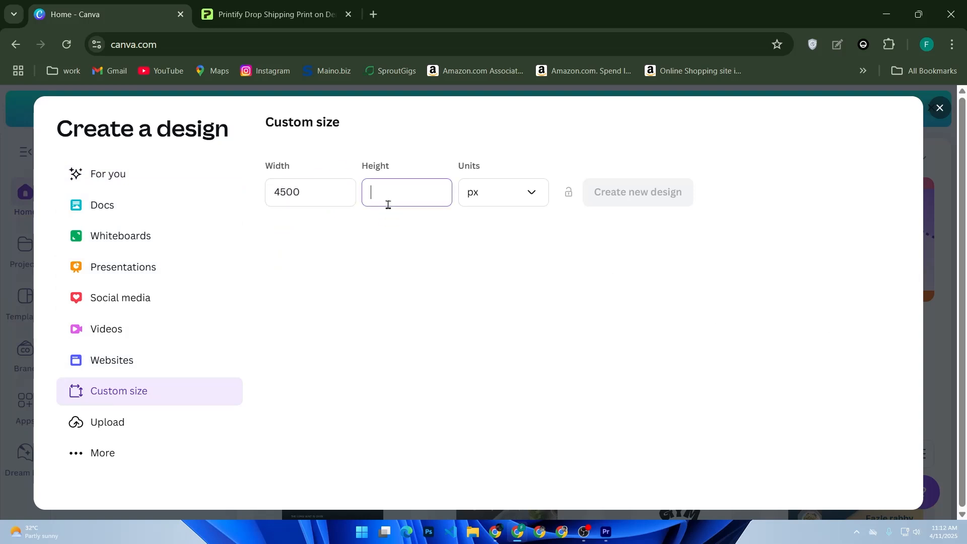
text(5400)
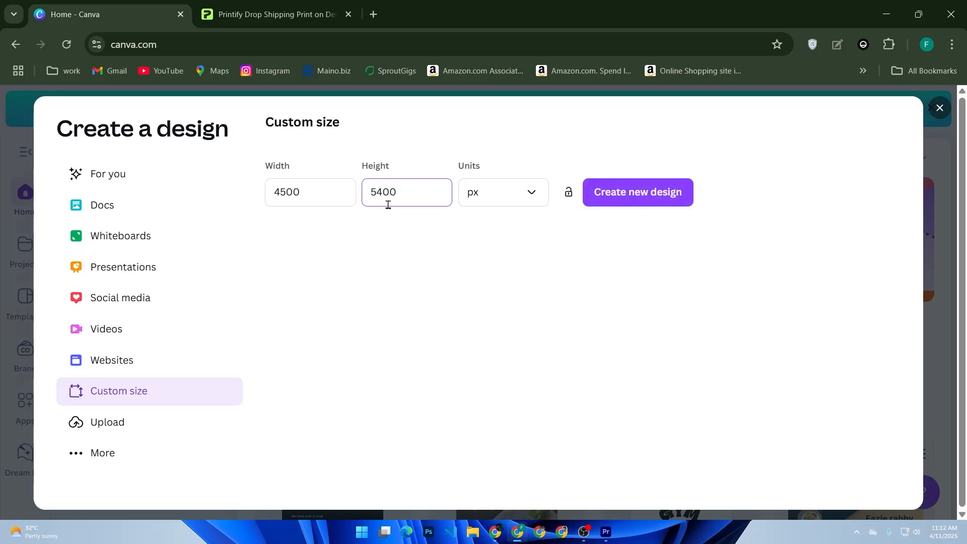
Step: Check the size values, keep px as the unit, and create the new design
drag(337, 191, 235, 205)
key(Tab)
drag(396, 192, 370, 200)
click(391, 193)
click(488, 203)
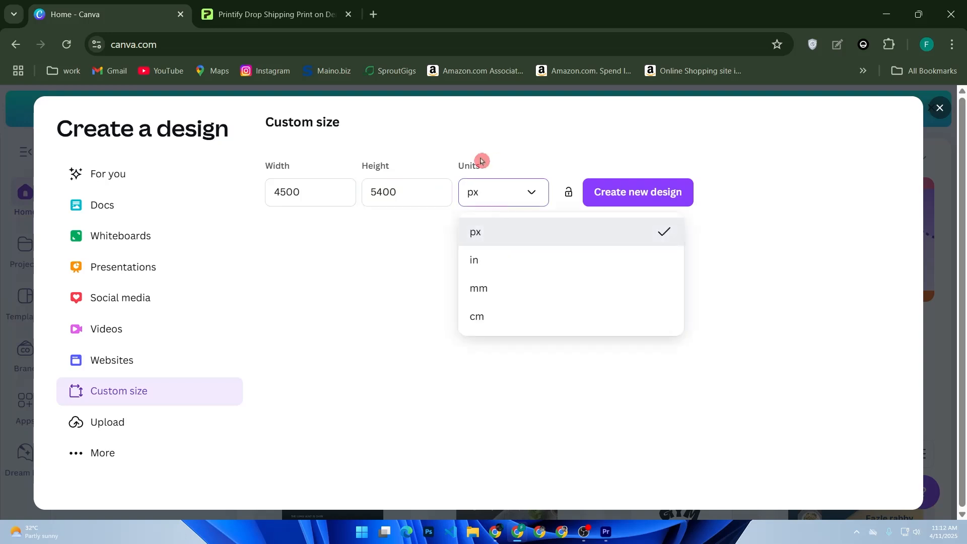
click(670, 203)
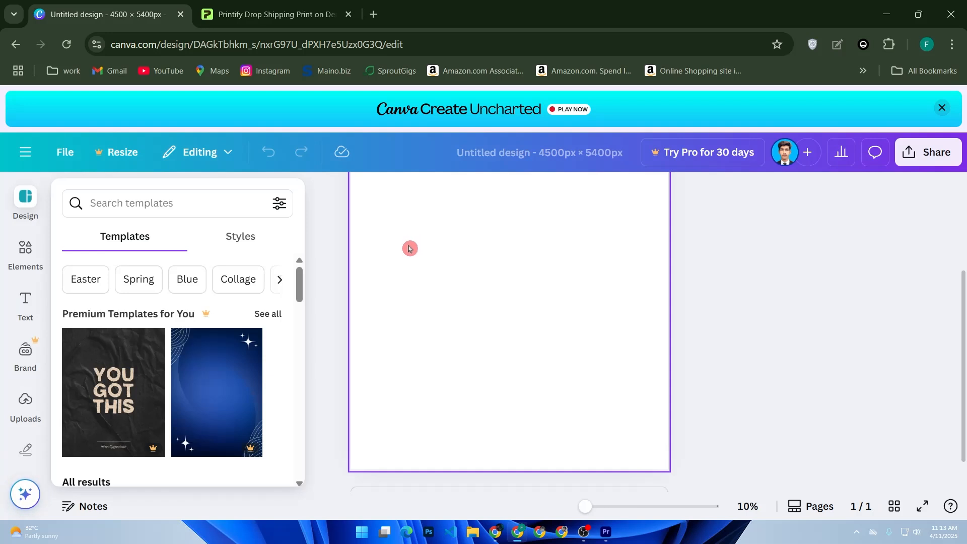
scroll(173, 355, down, 2)
scroll(173, 354, down, 4)
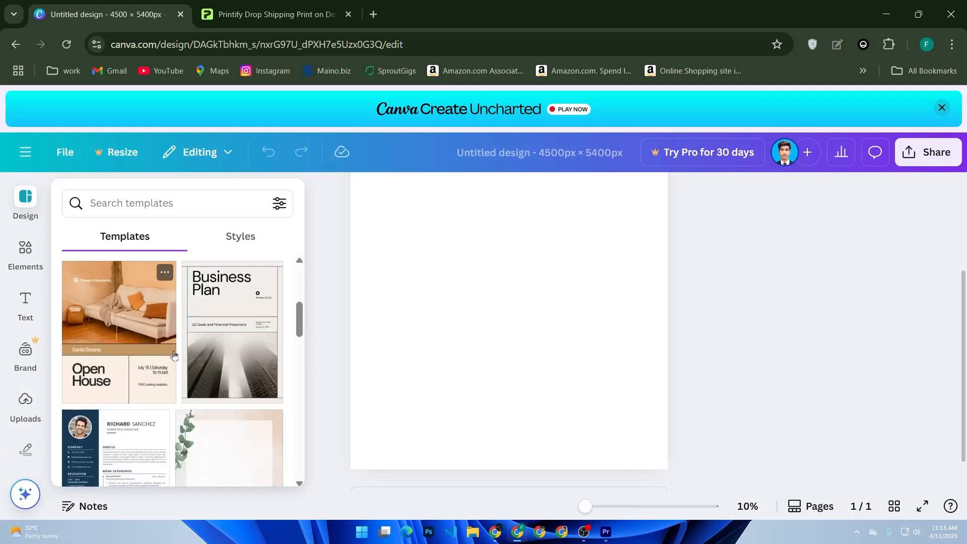
scroll(175, 352, up, 2)
scroll(222, 398, down, 2)
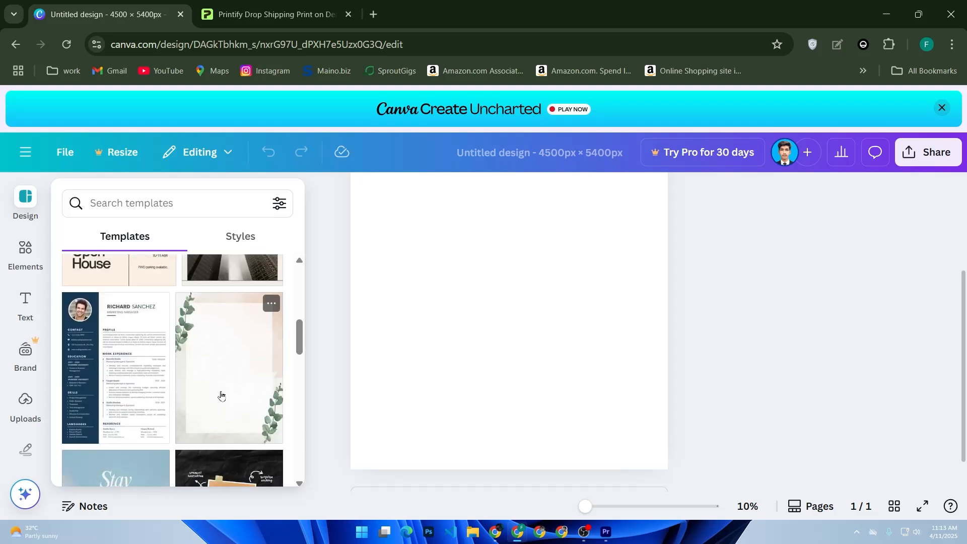
scroll(124, 348, up, 2)
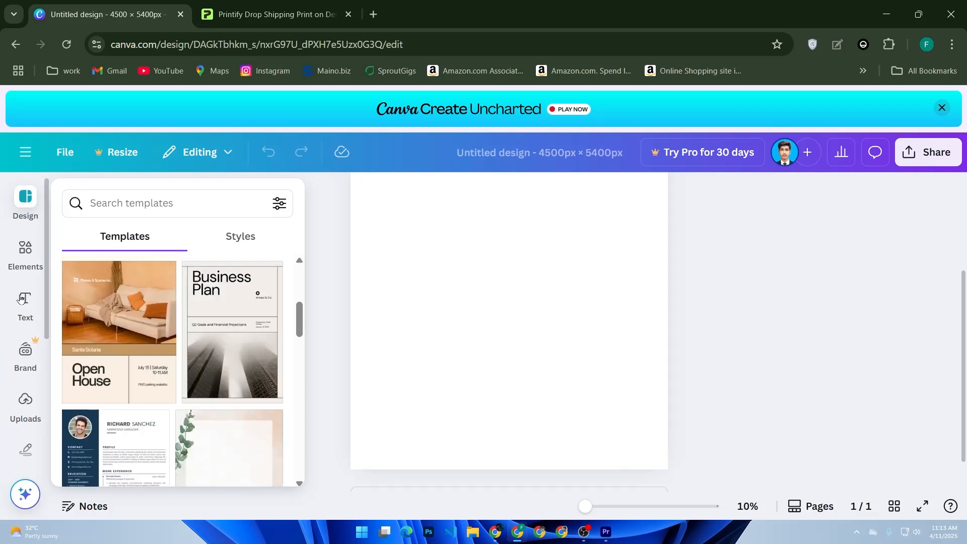
Step: Add a text box centred near the top of the page and set its text to "title"
click(56, 301)
click(27, 301)
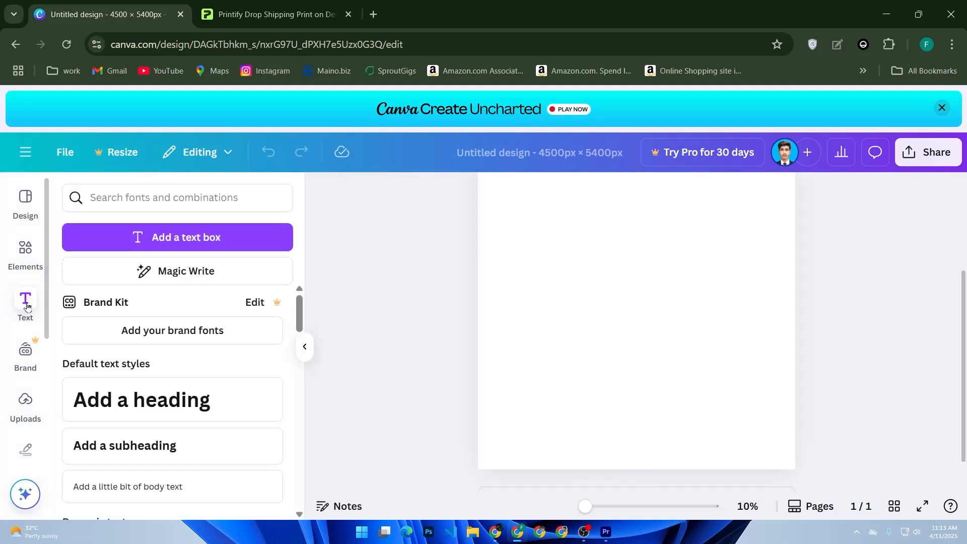
click(157, 245)
scroll(682, 319, up, 2)
drag(653, 479, 655, 283)
scroll(655, 289, up, 1)
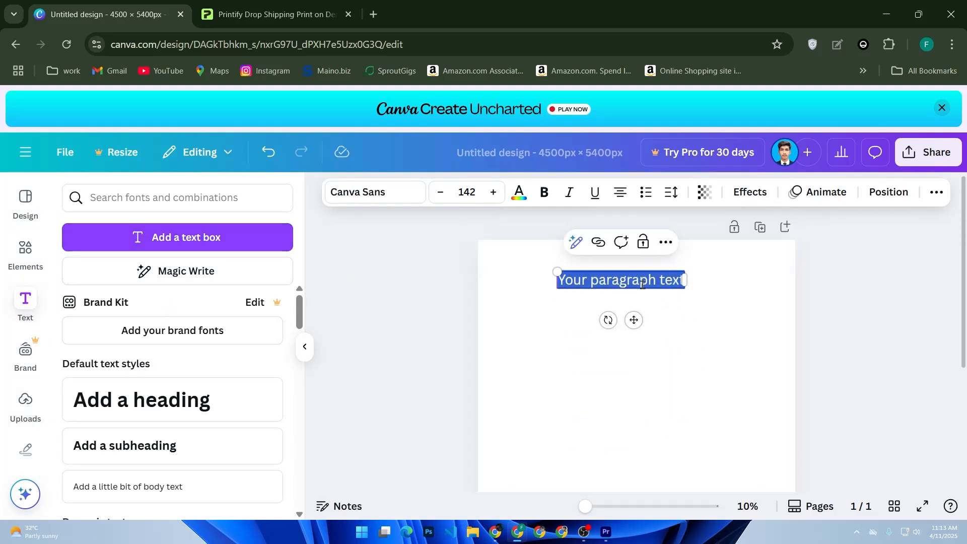
mouse_move(636, 321)
mouse_down()
mouse_move(643, 302)
mouse_move(649, 320)
mouse_up()
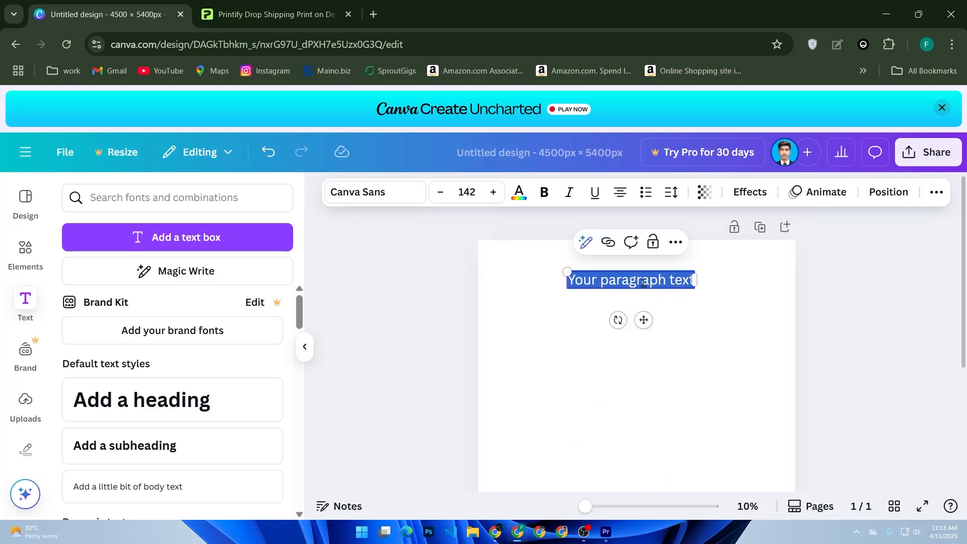
text(title)
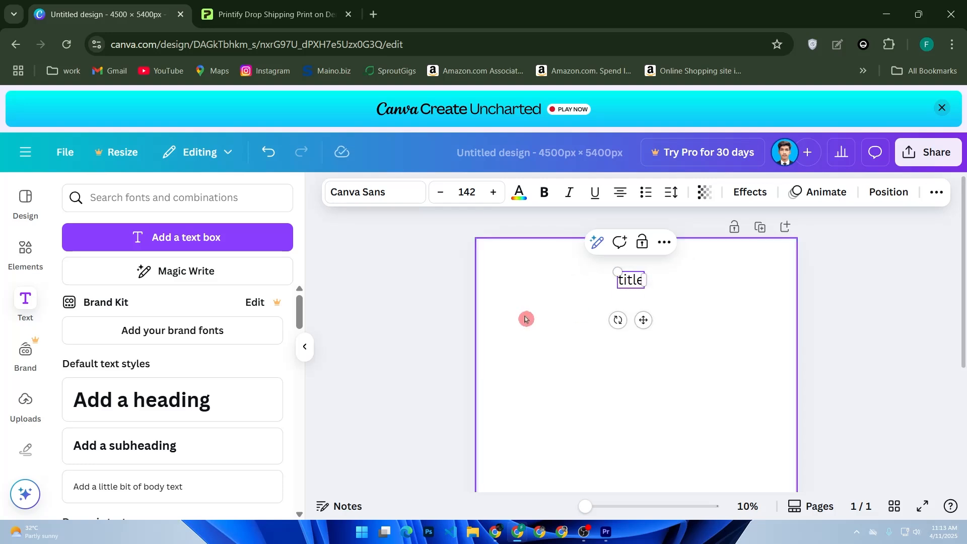
Step: Place a serrated-edge circle from the shapes collection below the title, then enlarge and centre it on the page
click(41, 278)
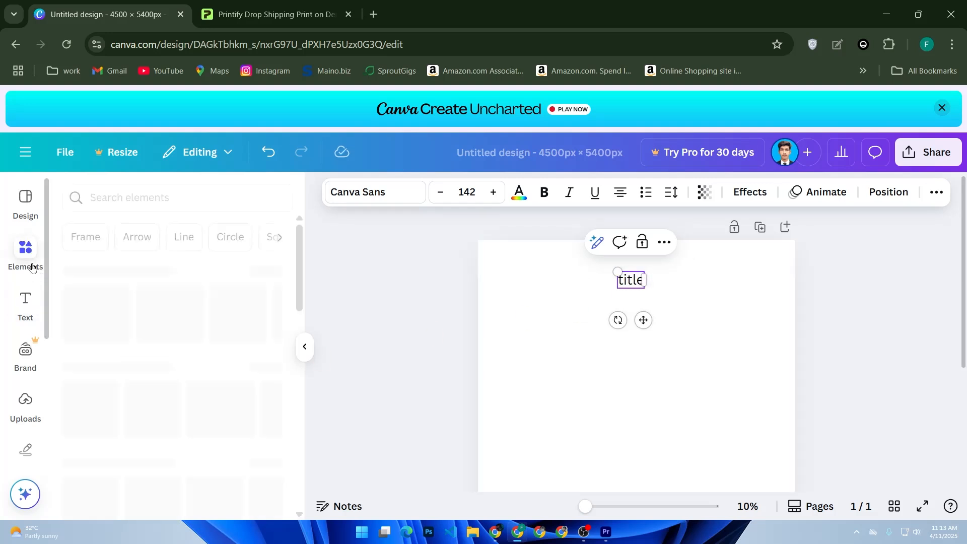
scroll(175, 400, down, 2)
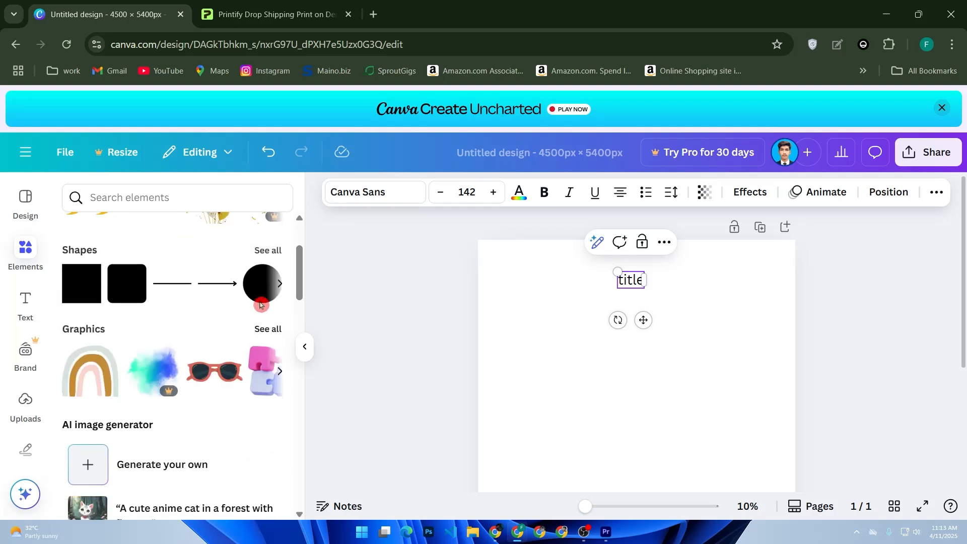
click(267, 251)
scroll(196, 342, down, 6)
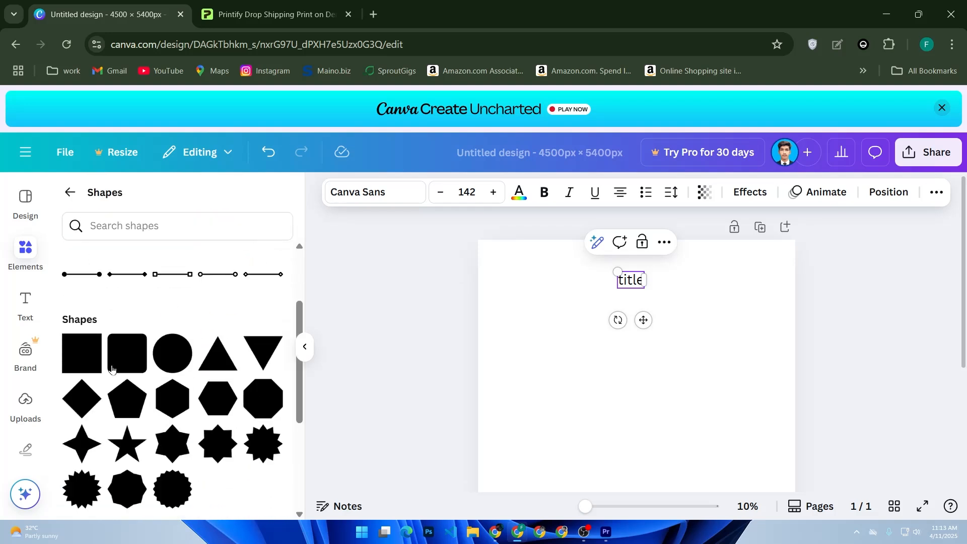
drag(218, 308, 613, 341)
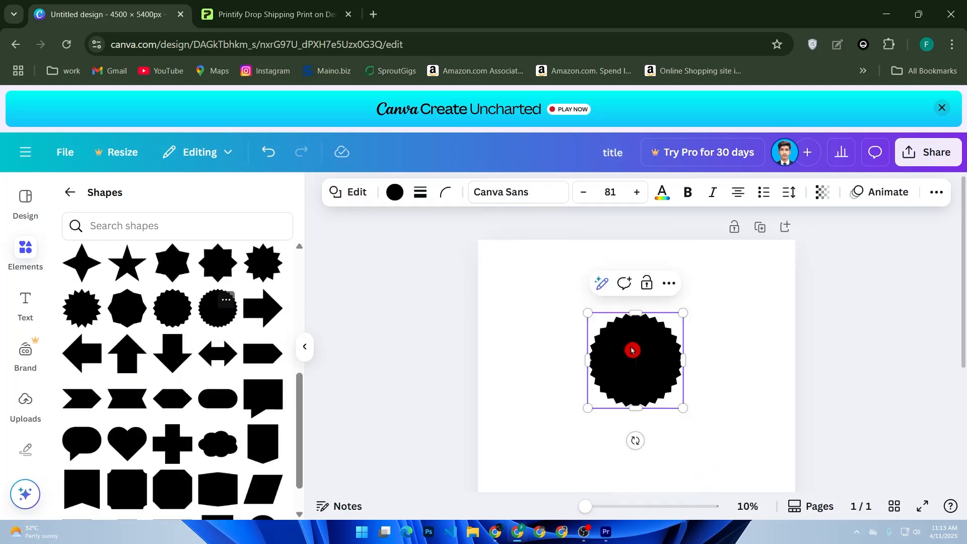
drag(689, 412, 761, 486)
drag(686, 430, 643, 423)
scroll(643, 423, down, 2)
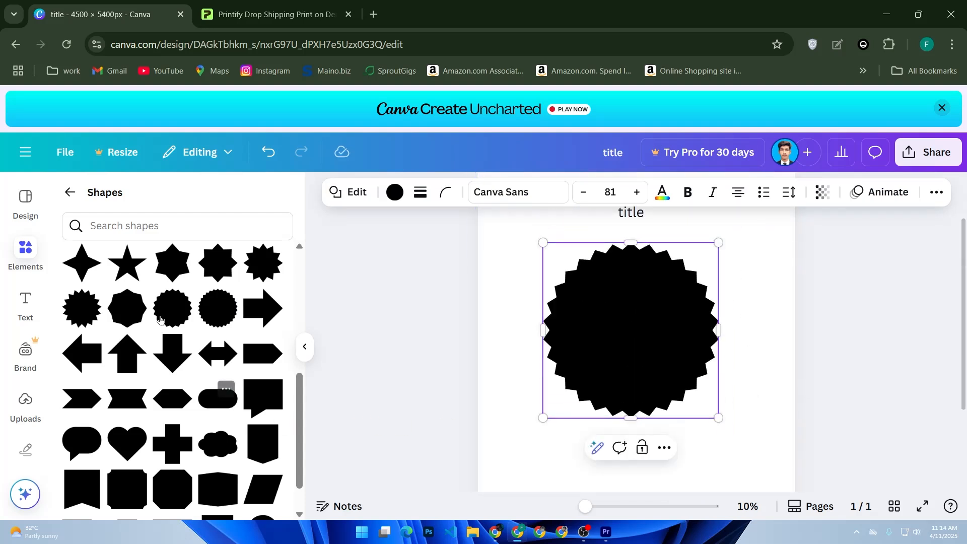
Step: Leave the shapes collection, look through the other element categories, and search the elements for "icons"
scroll(151, 304, up, 10)
click(65, 194)
scroll(144, 308, down, 15)
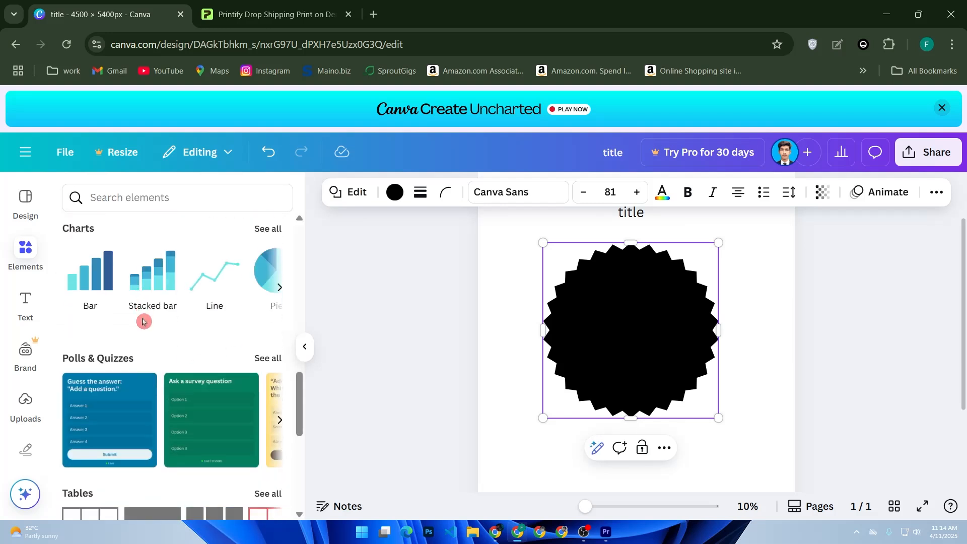
scroll(143, 321, down, 10)
scroll(144, 302, up, 20)
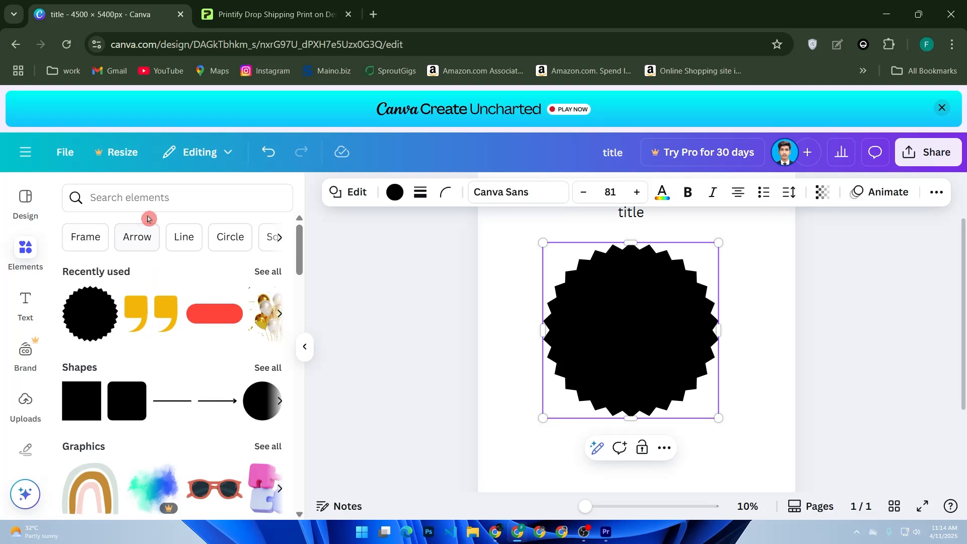
click(167, 198)
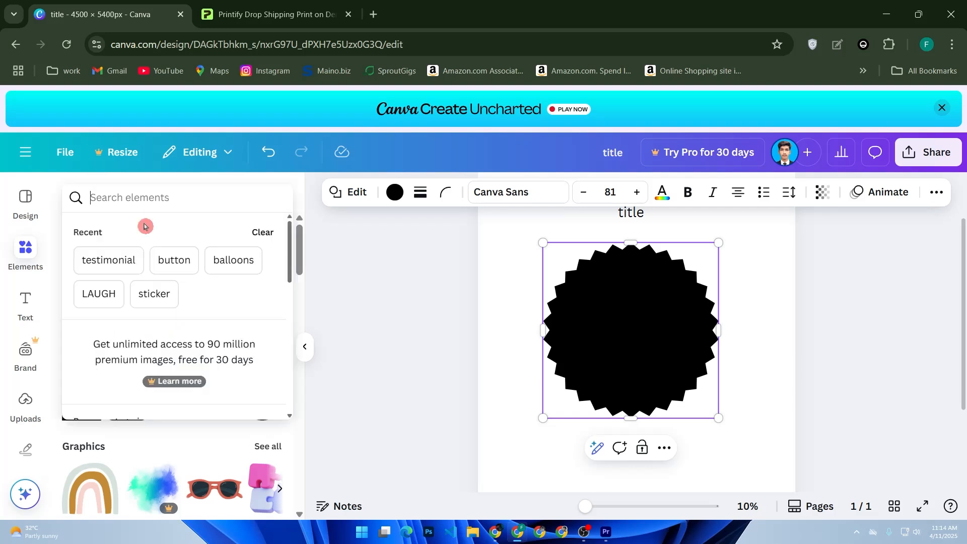
text(icob)
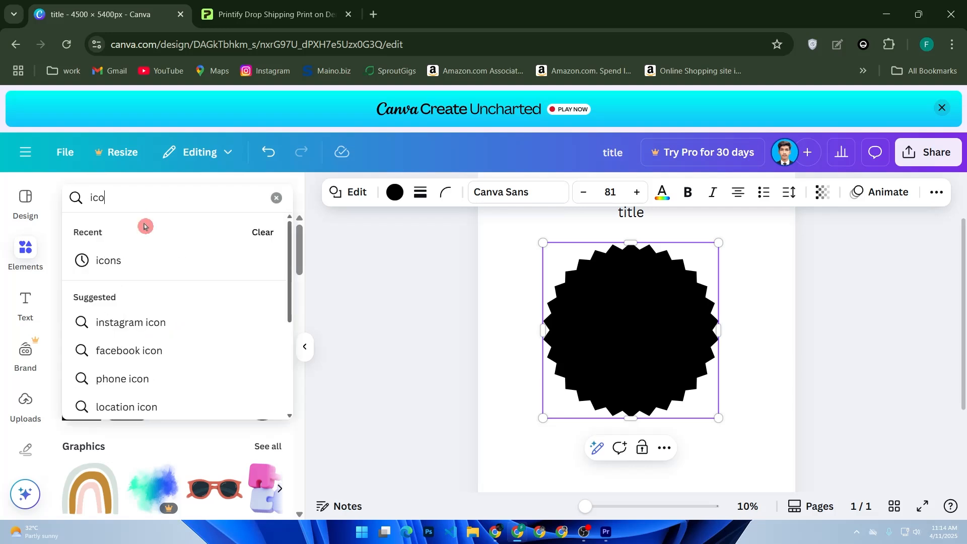
key(BackSpace)
text(n)
key(Return)
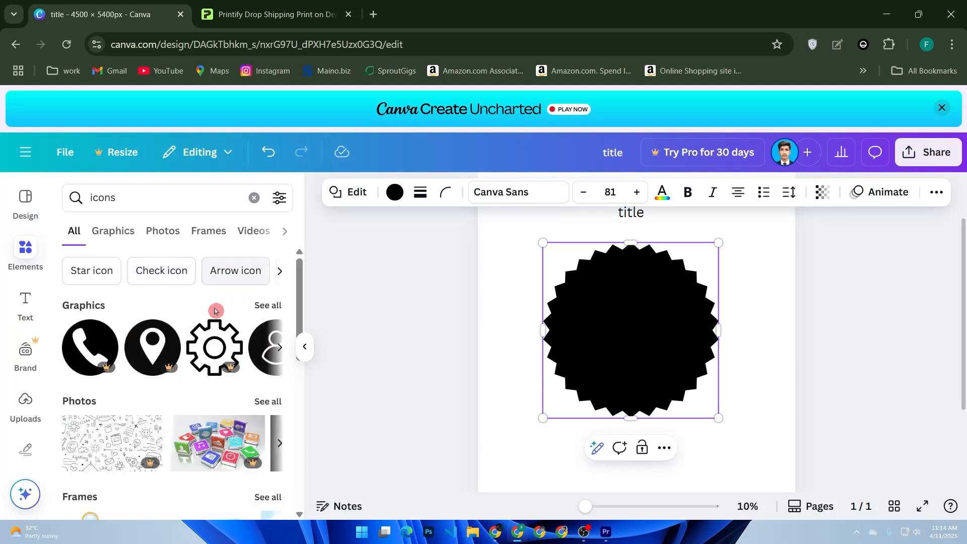
Step: Show all graphics results for the icons search and browse through the available icons
scroll(215, 310, down, 4)
scroll(215, 311, up, 4)
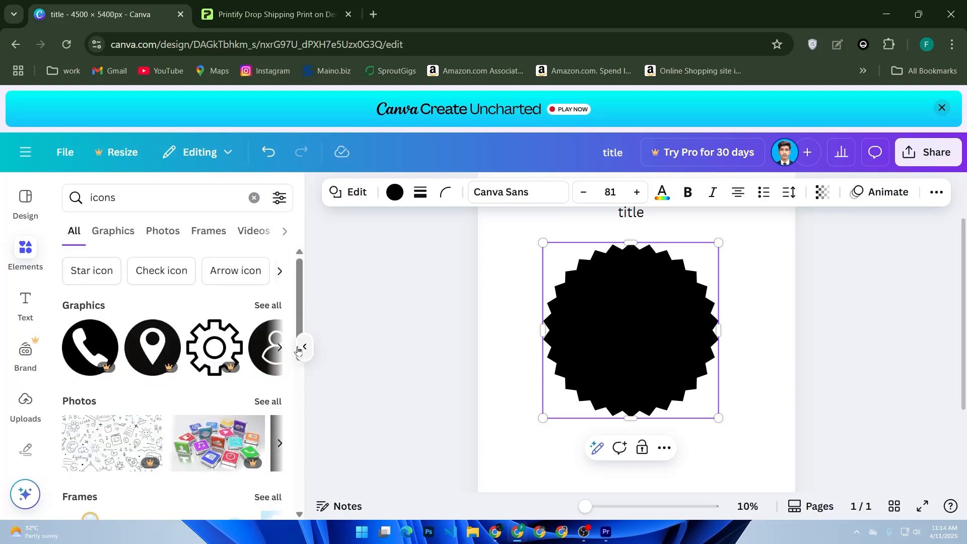
click(263, 306)
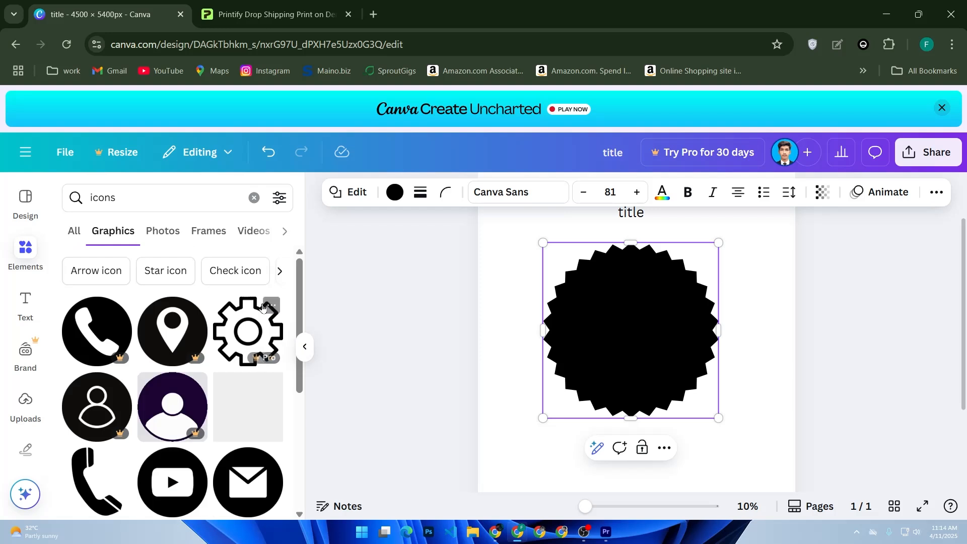
scroll(252, 322, down, 3)
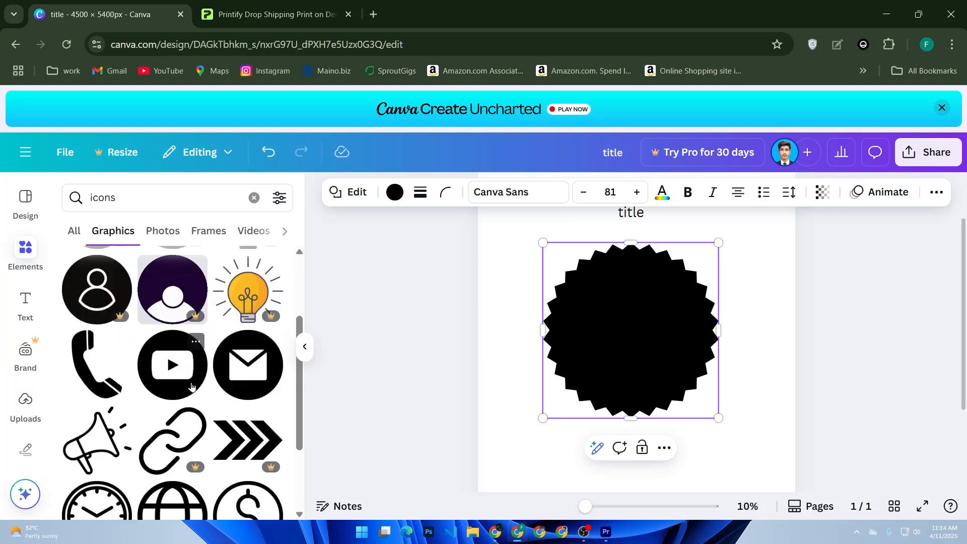
scroll(191, 386, down, 3)
scroll(211, 393, up, 5)
scroll(232, 398, down, 2)
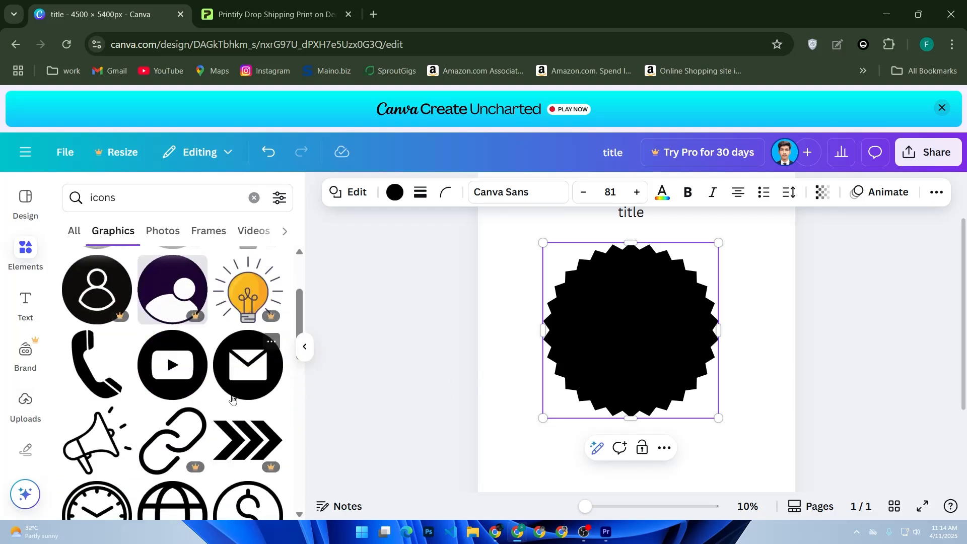
scroll(212, 388, down, 5)
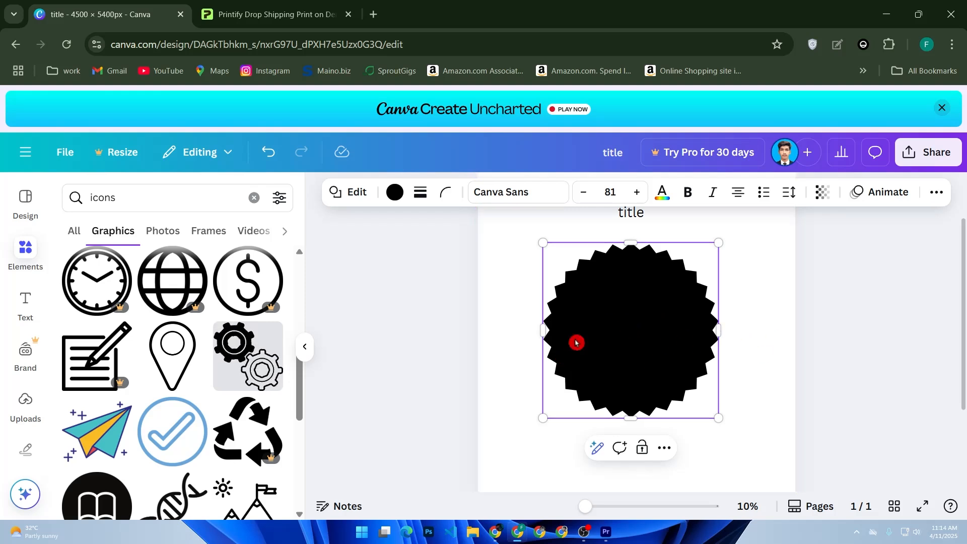
Step: Change the serrated circle's fill to the solid coral red from the default colors
click(630, 357)
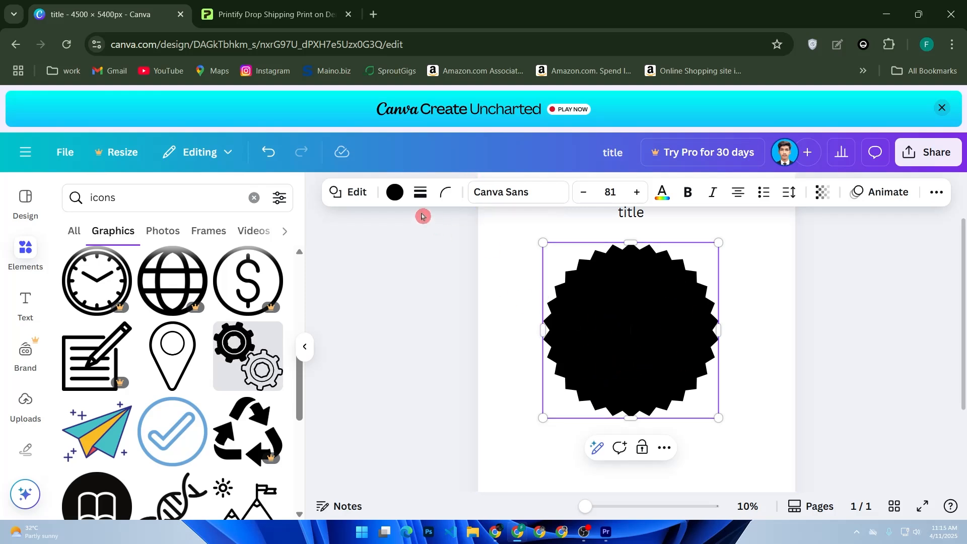
click(395, 192)
scroll(166, 382, down, 3)
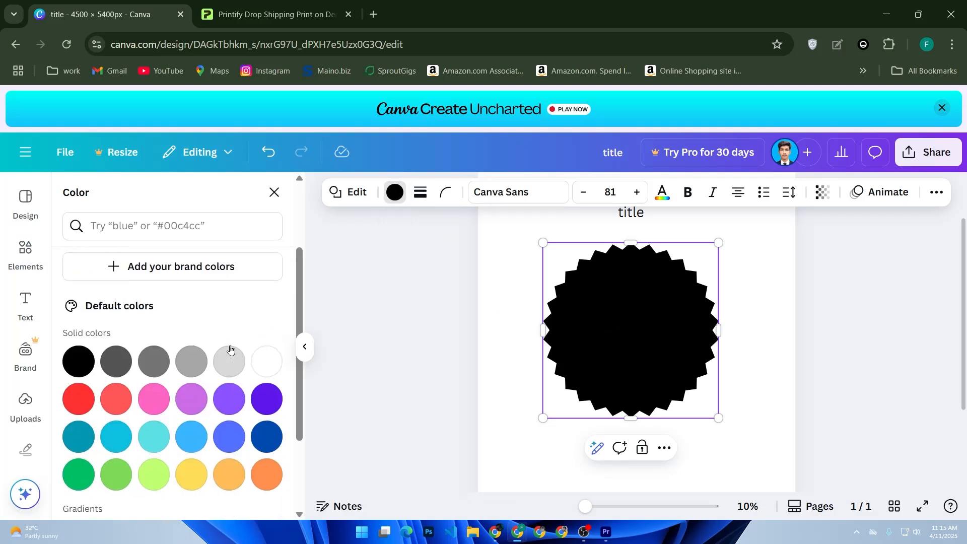
click(123, 397)
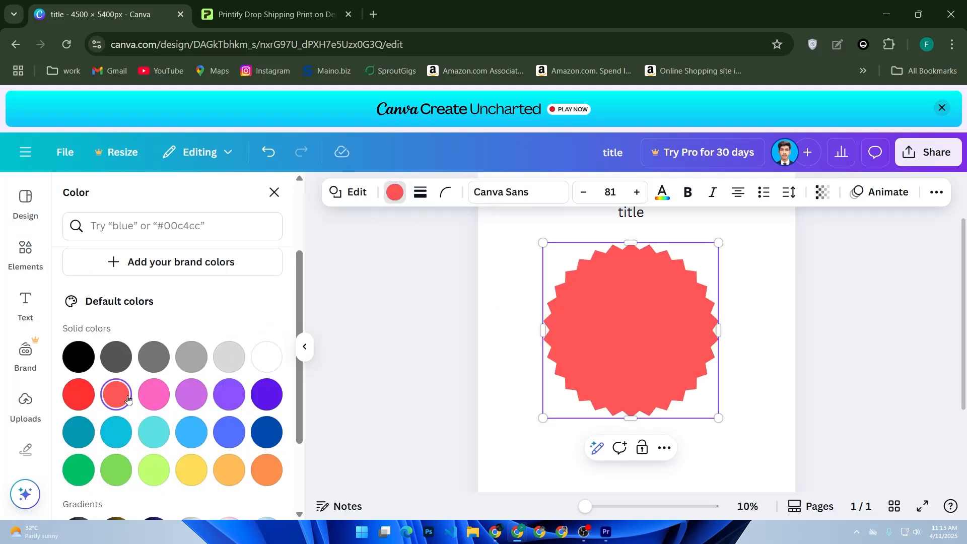
Step: Move the title text down onto the red serrated circle and enlarge it to about font size 802
scroll(503, 323, up, 2)
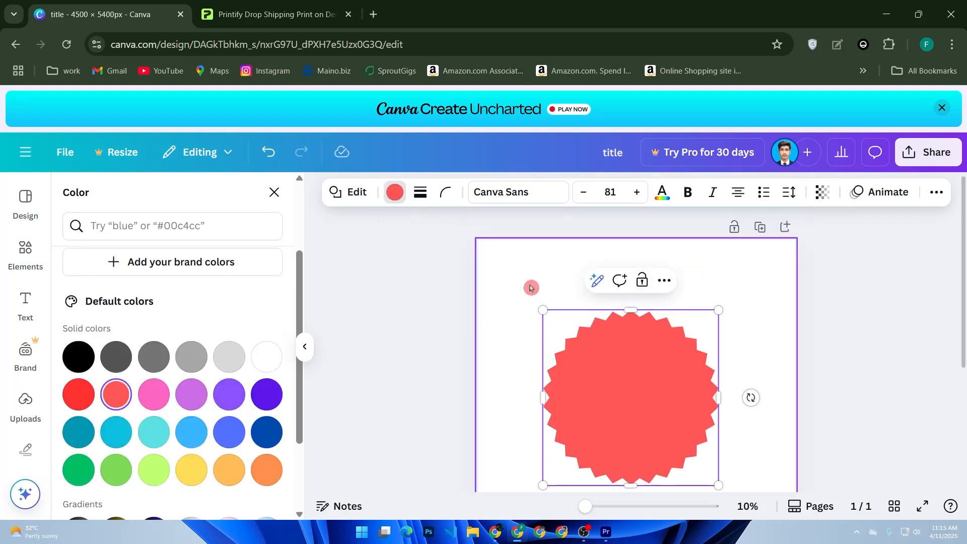
click(571, 277)
click(628, 280)
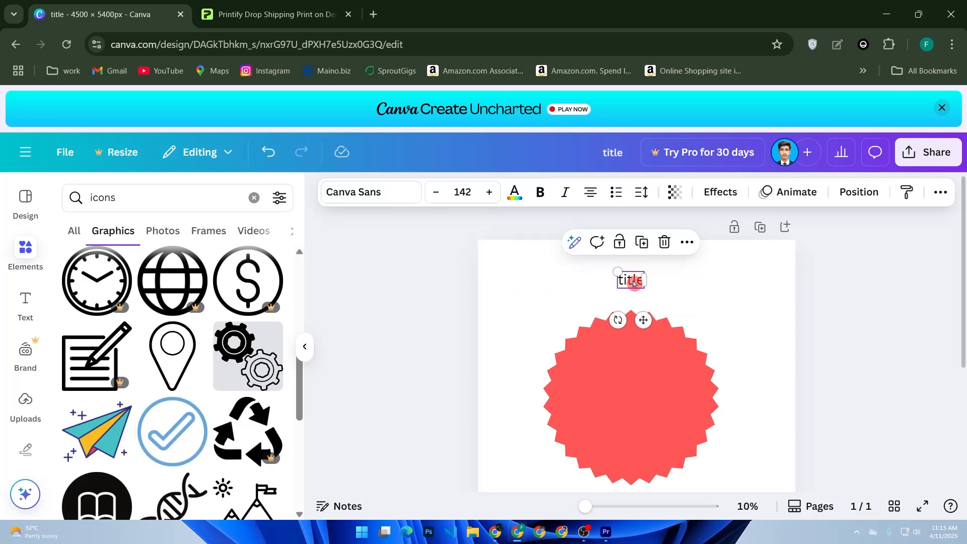
double_click(620, 281)
click(632, 282)
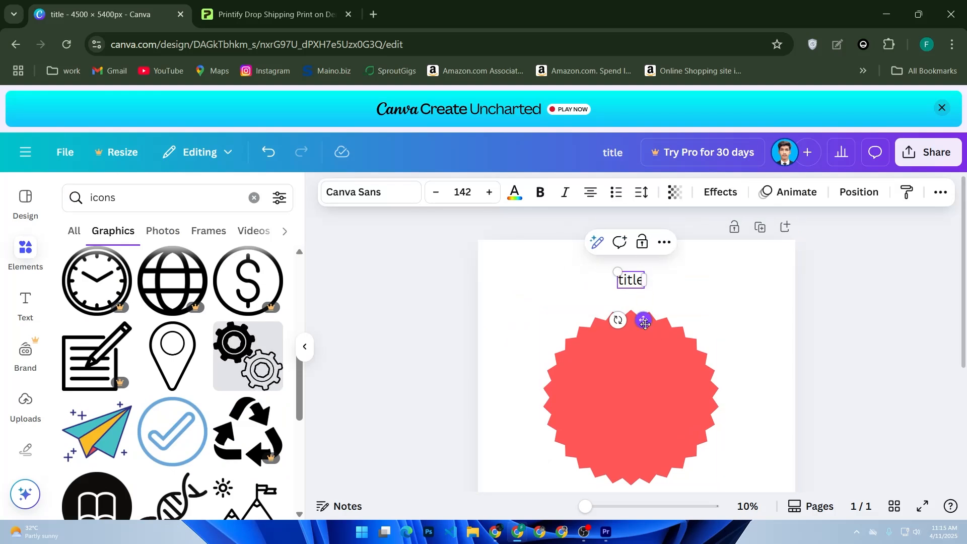
drag(643, 320, 643, 421)
drag(618, 374, 548, 264)
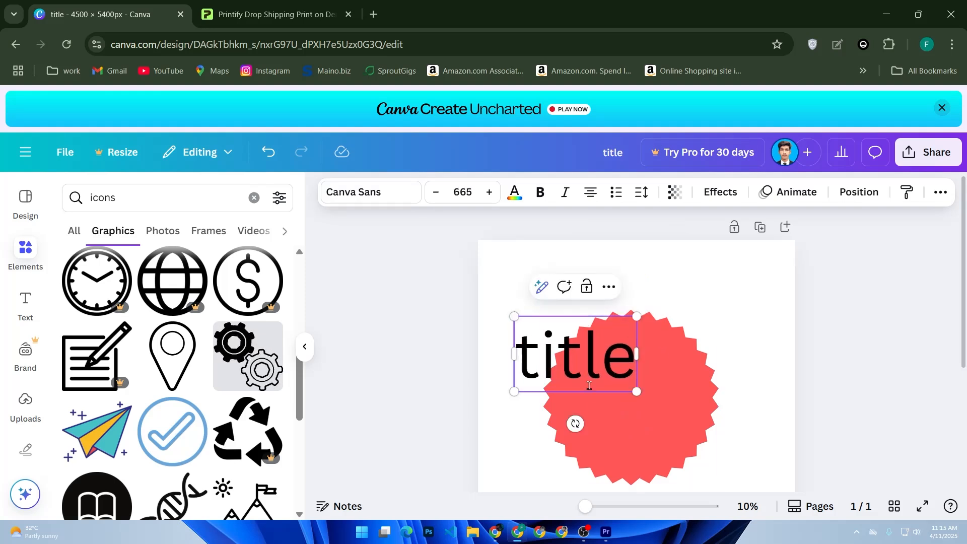
drag(638, 395, 661, 408)
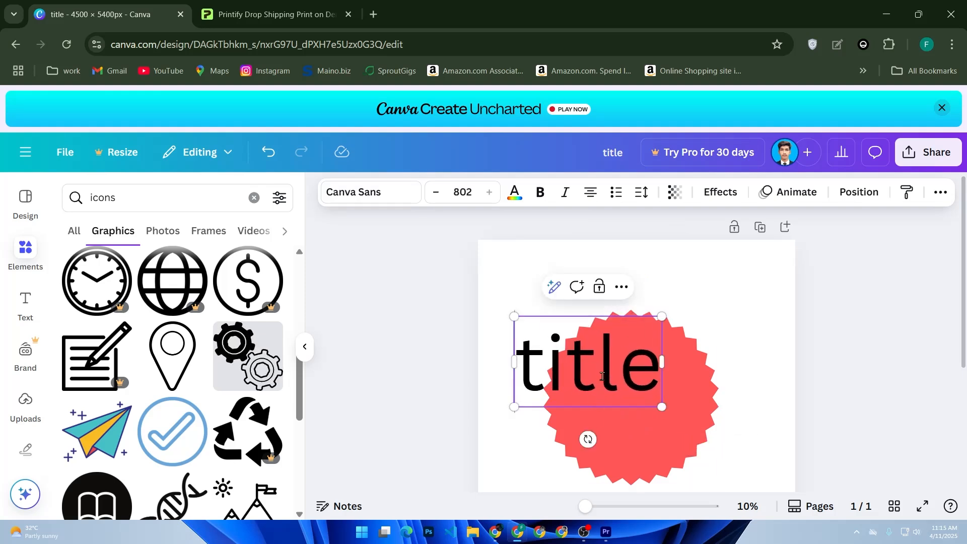
click(629, 442)
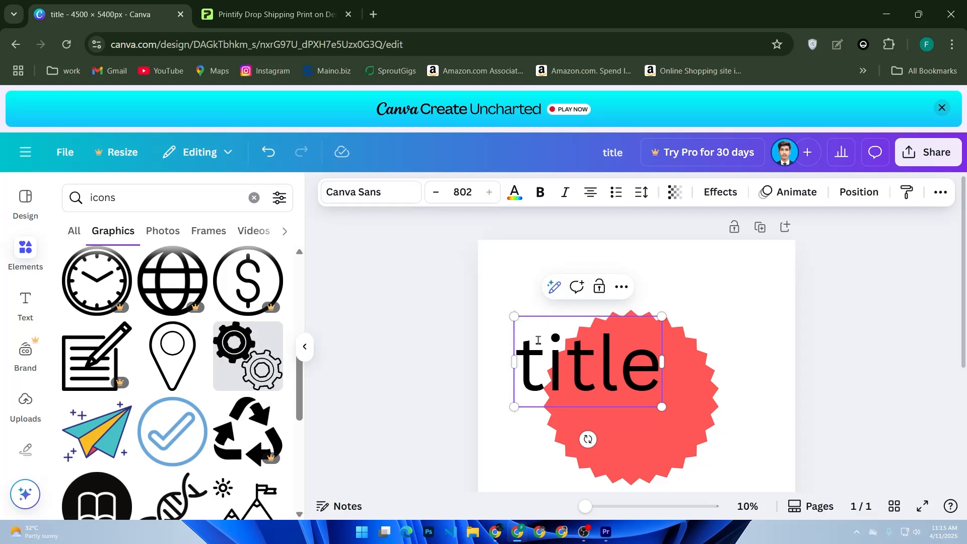
Step: Replace the title text with "Happy", shrink it to about font size 284, and widen its box so the word fits on one line
click(538, 339)
key(Delete)
key(Delete)
key(Delete)
key(Delete)
key(Delete)
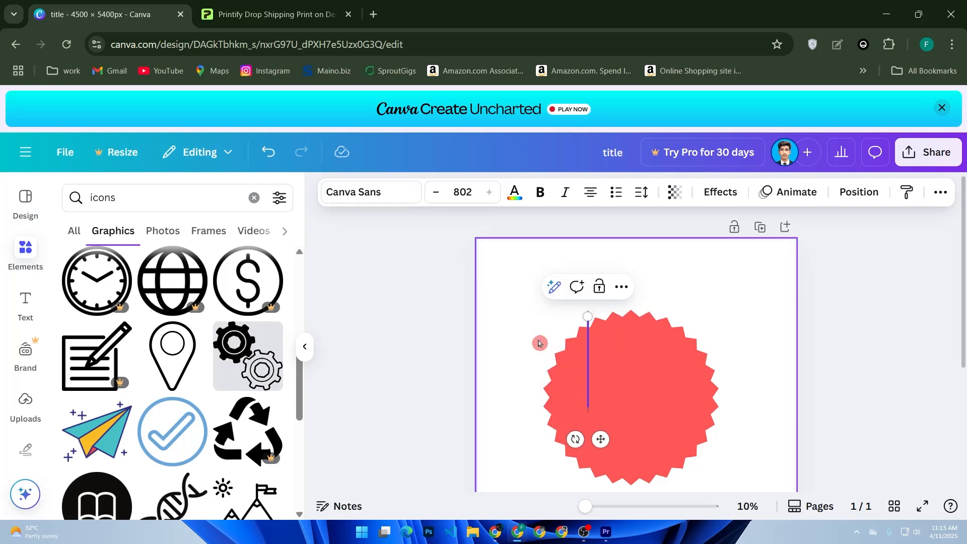
text(Happ)
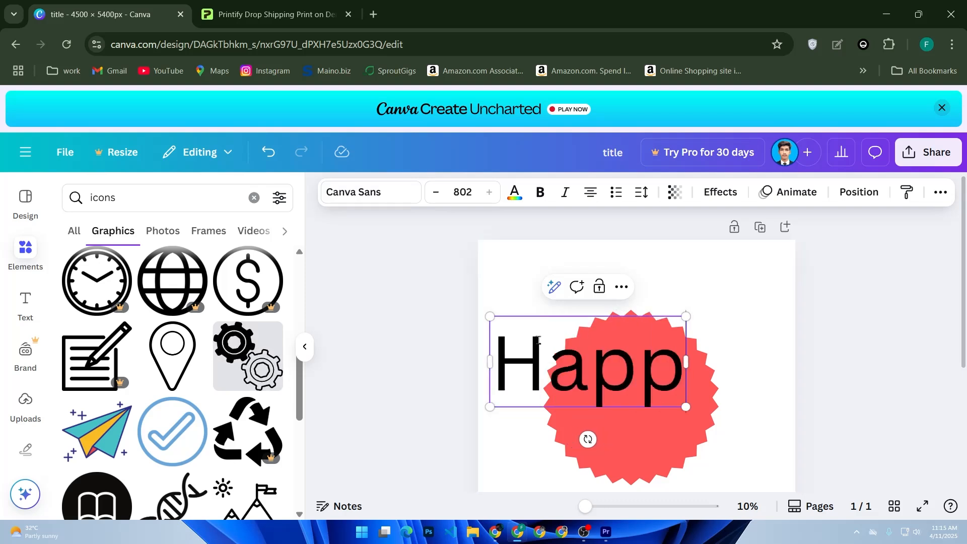
text(y)
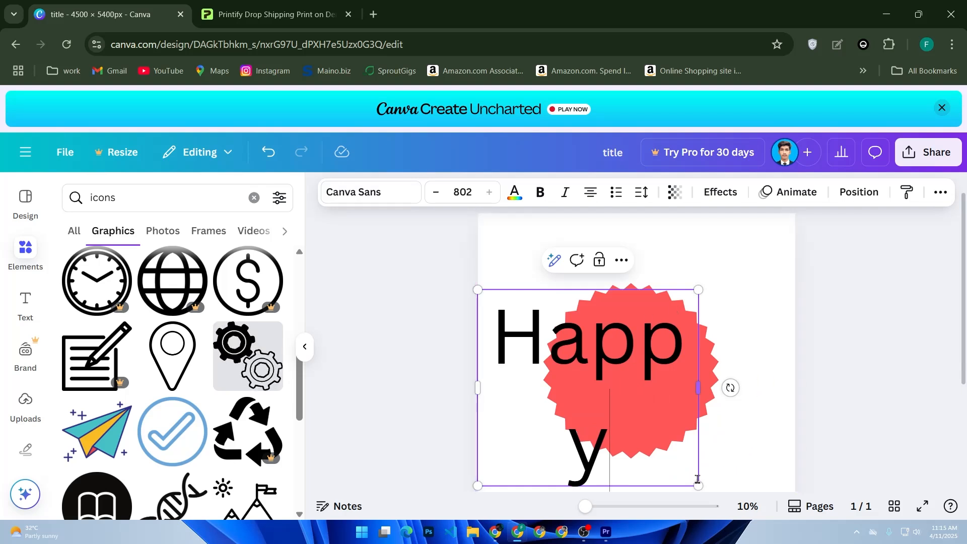
drag(698, 485, 556, 360)
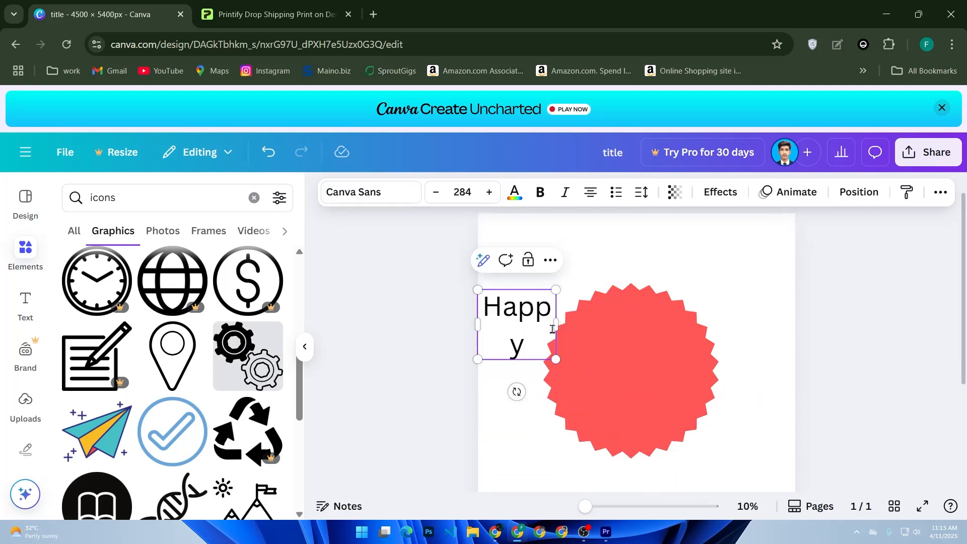
drag(556, 326, 606, 325)
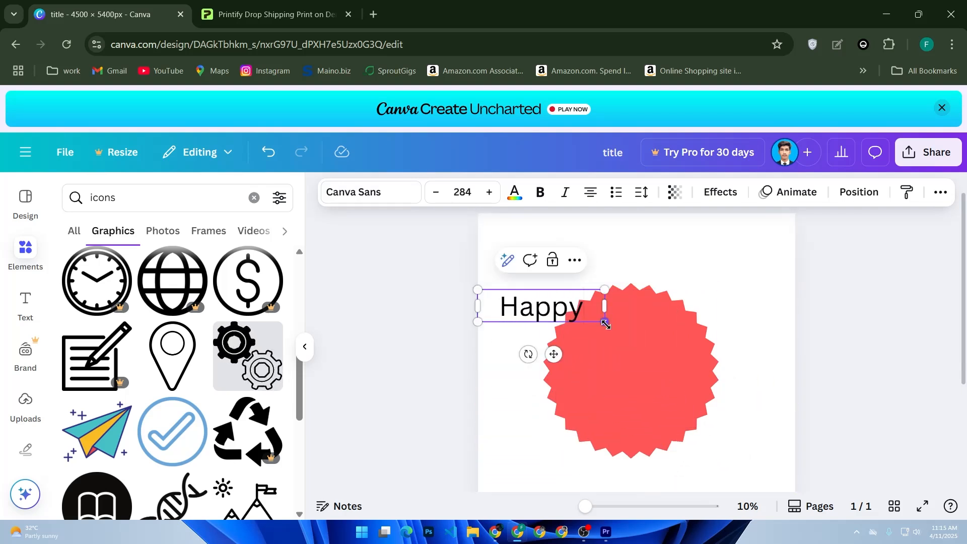
Step: Add a second line "Nappy" to the text and move the text box onto the middle of the circle
key(Return)
text(Nappy)
click(572, 381)
click(512, 388)
click(511, 348)
drag(512, 347, 632, 395)
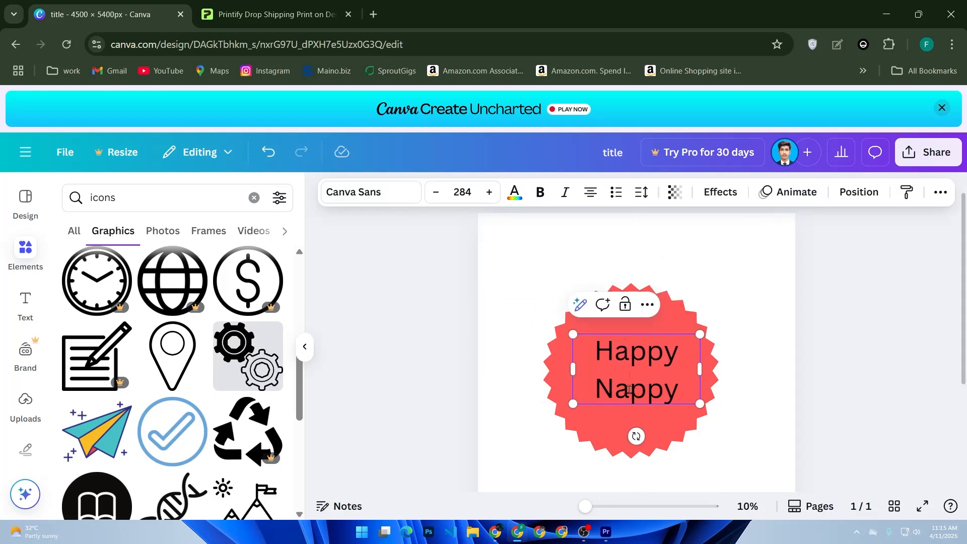
Step: Change the font of both text lines to Horizon
double_click(629, 385)
triple_click(625, 362)
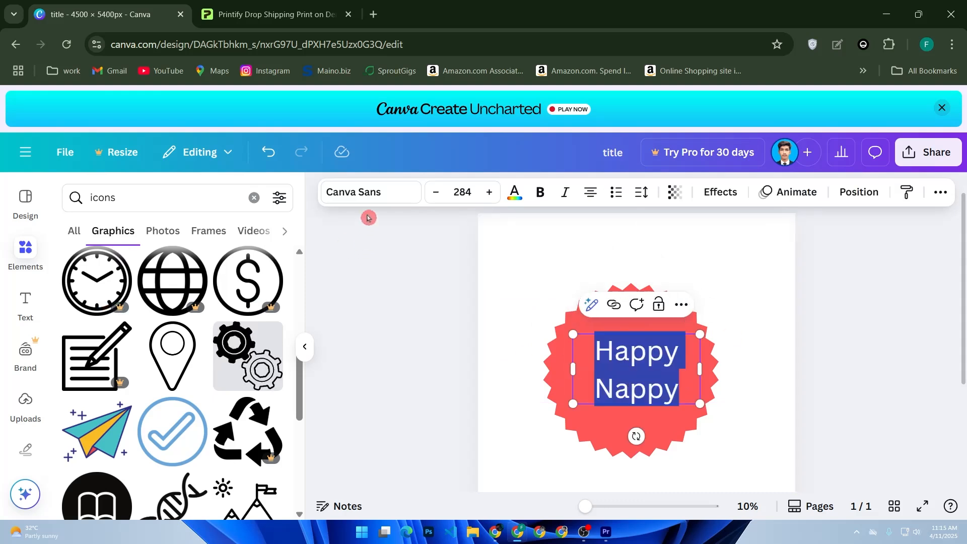
click(366, 197)
scroll(166, 376, down, 5)
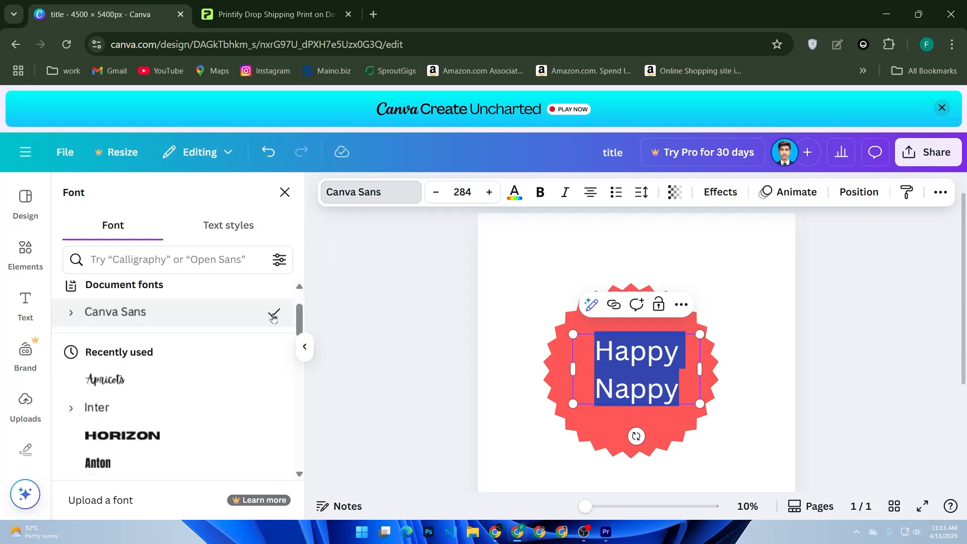
scroll(171, 398, up, 5)
scroll(167, 418, down, 2)
click(152, 366)
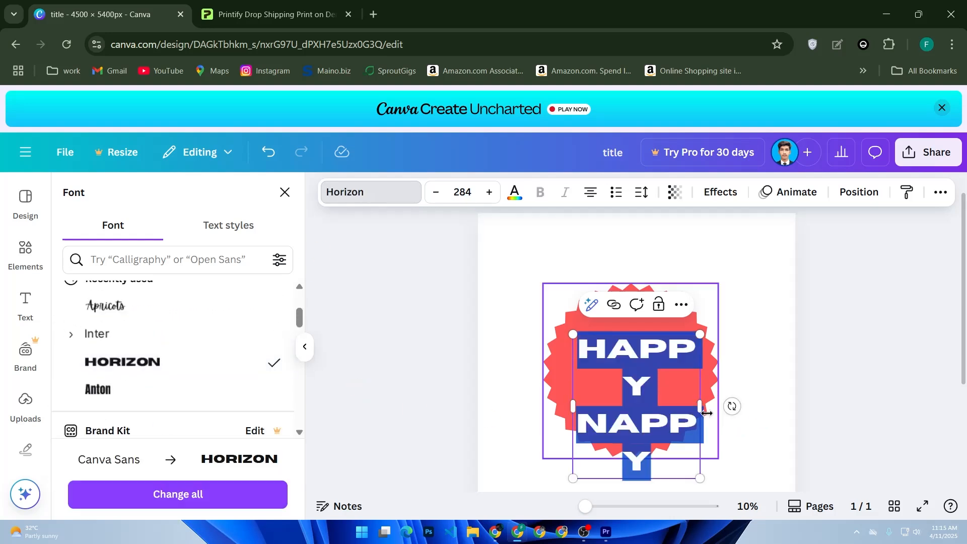
Step: Widen the text box so each word fits on one line, and centre it on the circle
drag(700, 407, 757, 403)
click(741, 436)
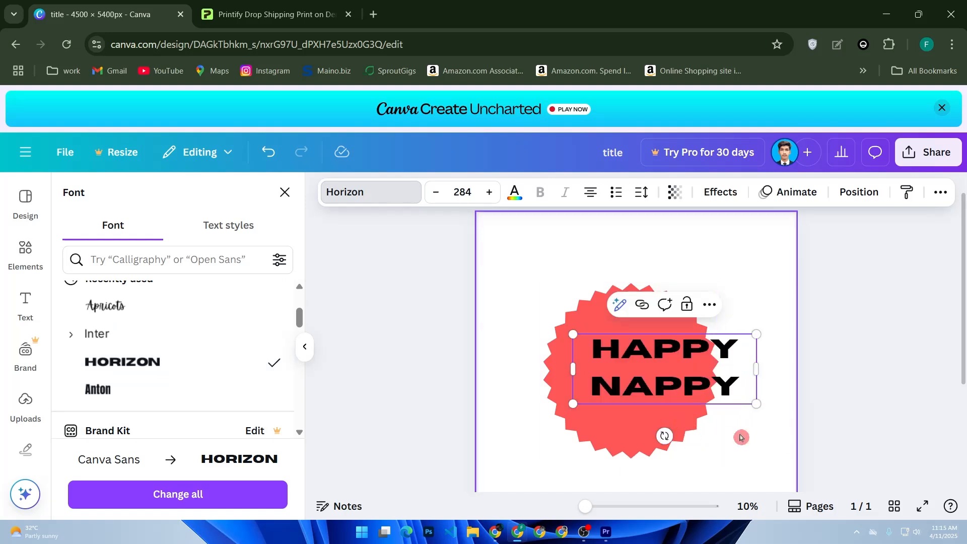
click(724, 393)
drag(724, 393, 690, 397)
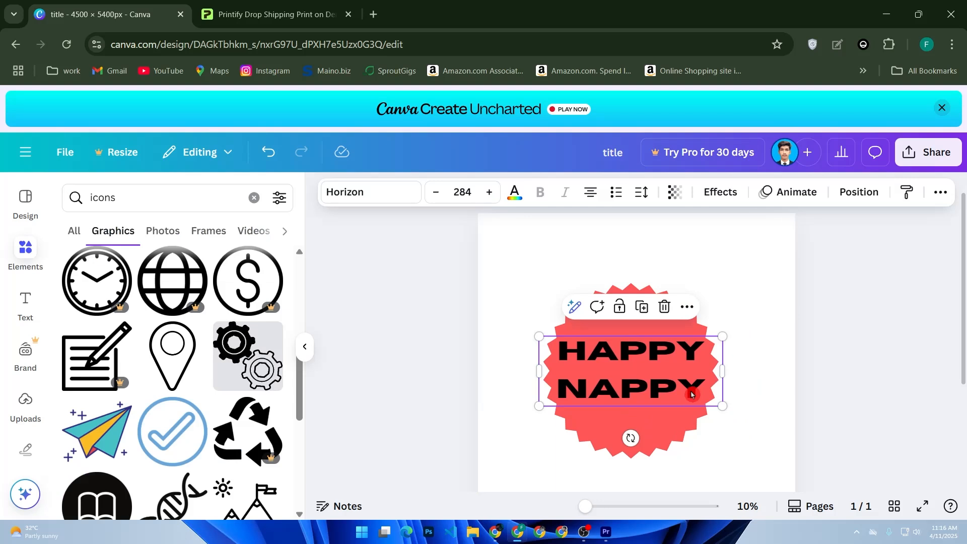
Step: Change the color of both text lines to the solid lime green from the default colors
double_click(668, 383)
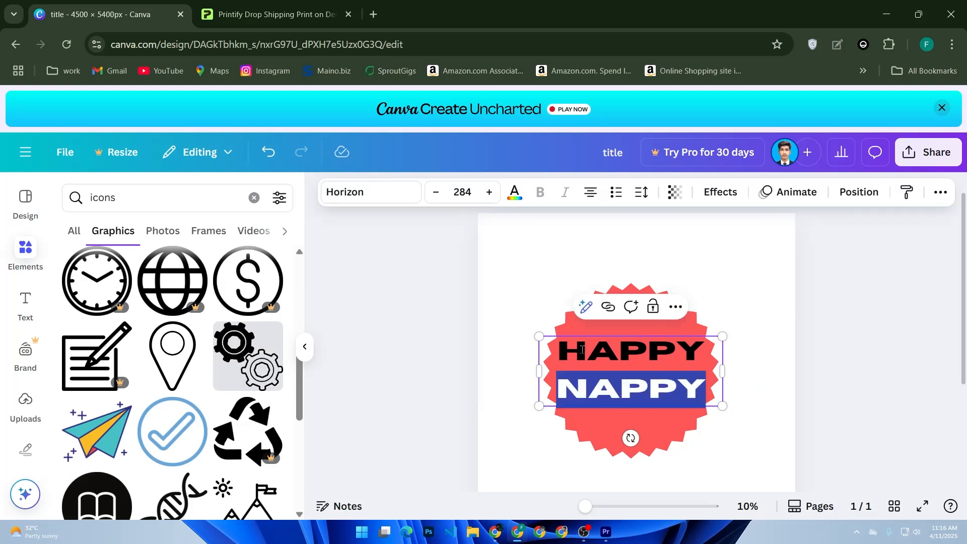
shift+click(585, 334)
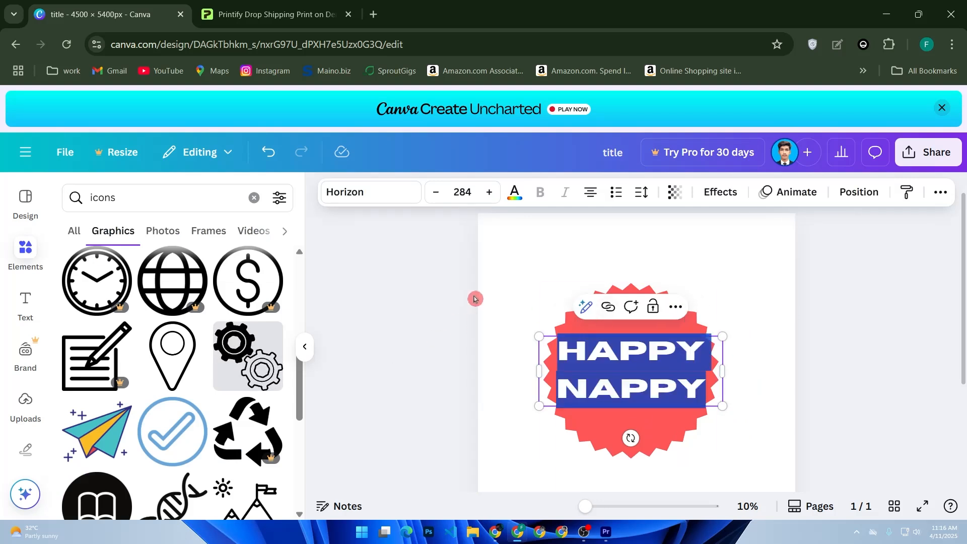
click(515, 196)
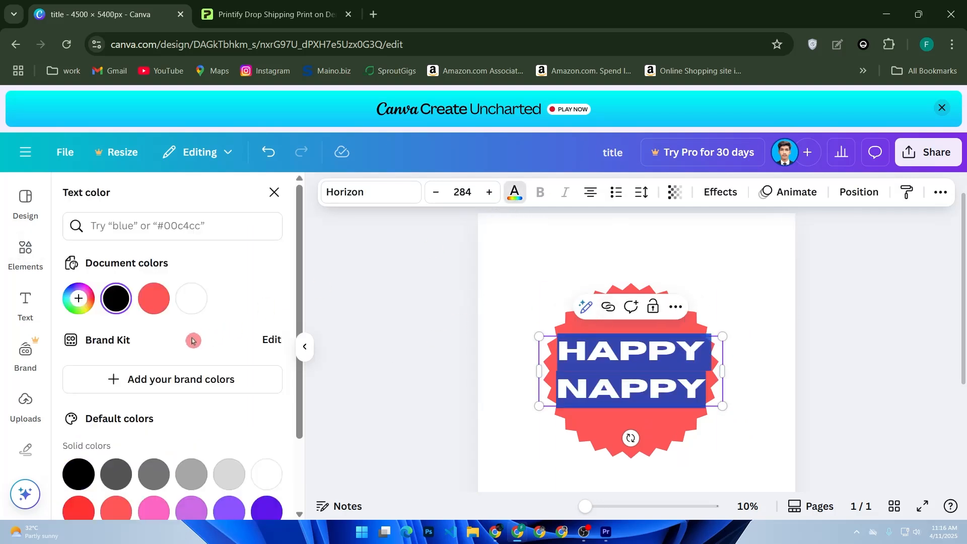
scroll(192, 340, down, 2)
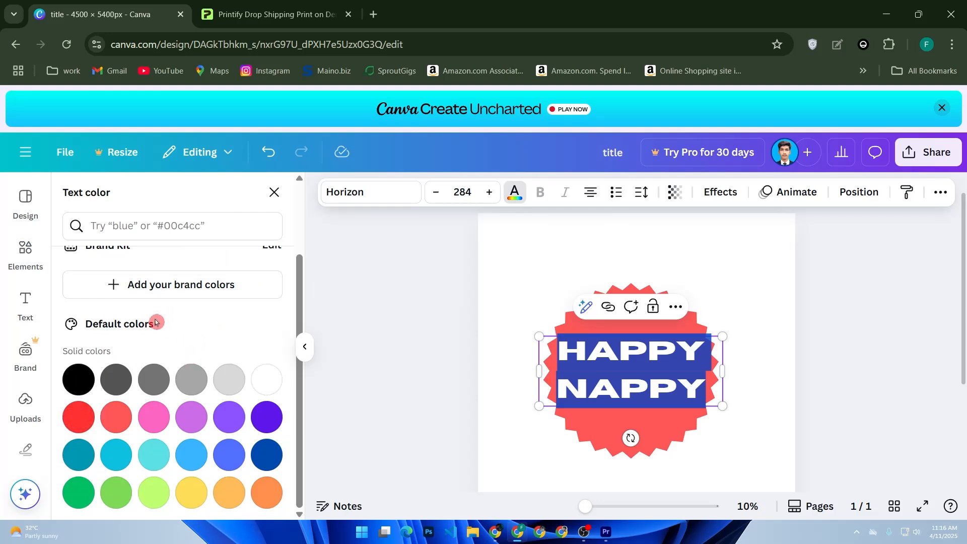
click(154, 297)
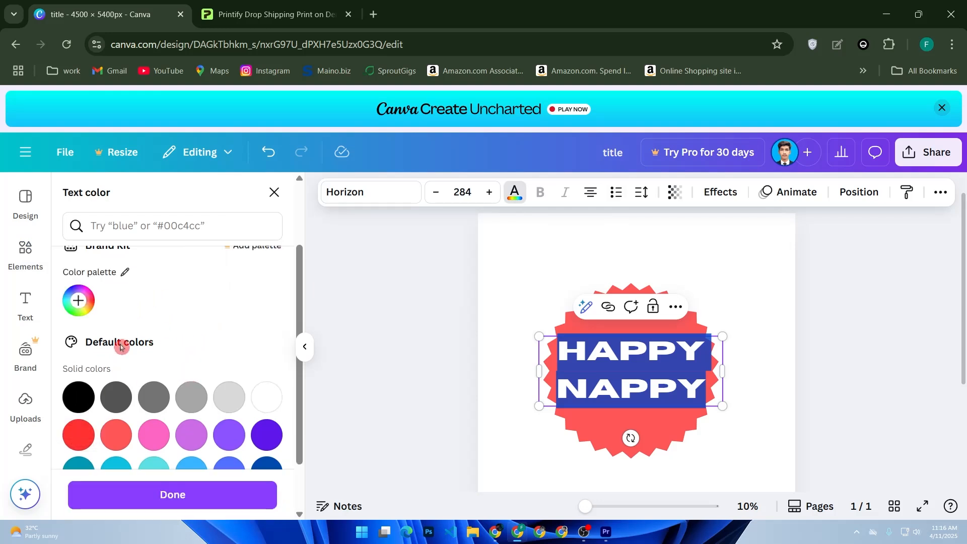
scroll(156, 337, down, 1)
click(161, 453)
click(567, 442)
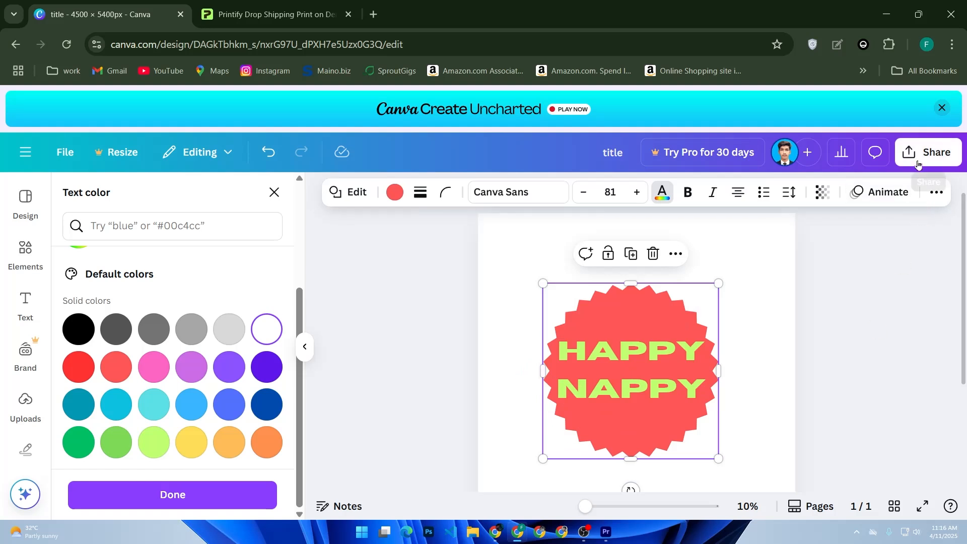
click(929, 152)
scroll(705, 352, down, 1)
click(708, 423)
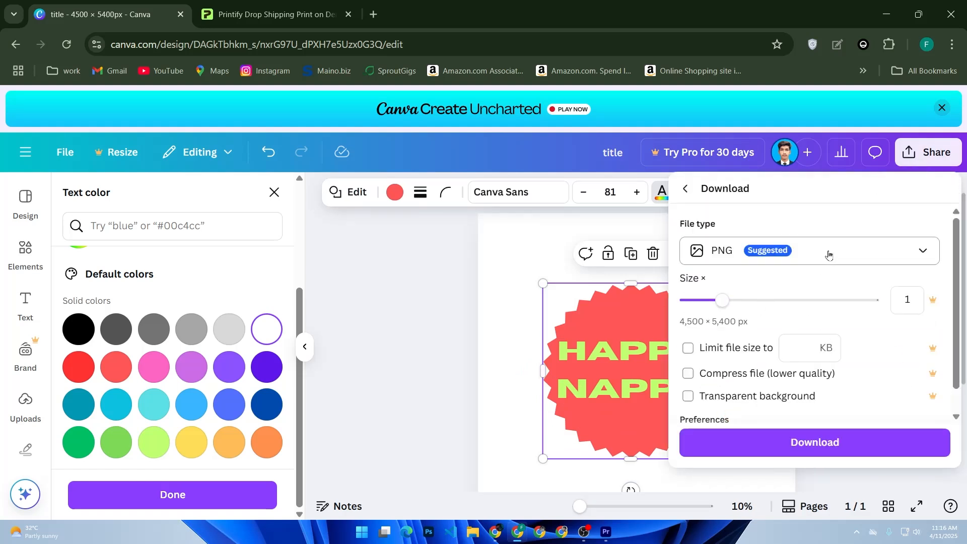
click(829, 255)
click(828, 255)
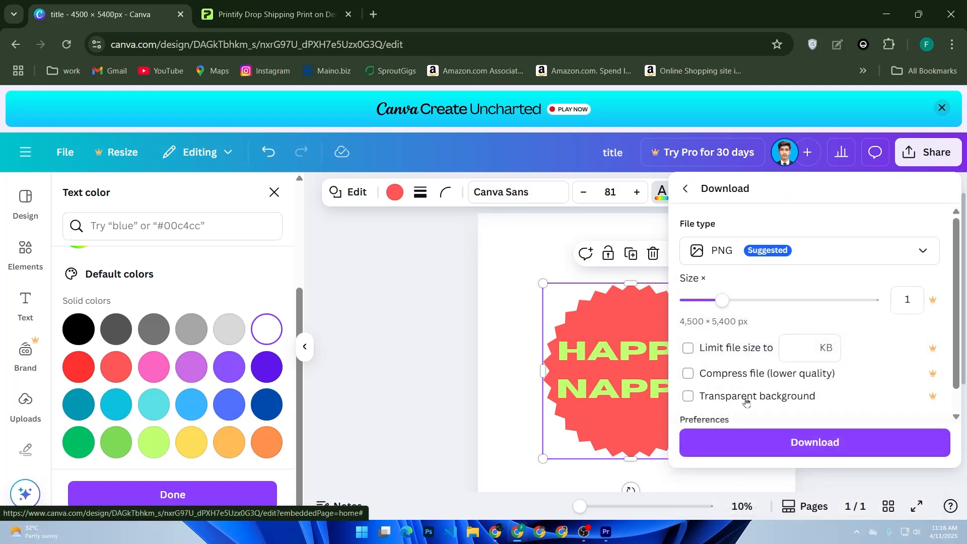
click(764, 431)
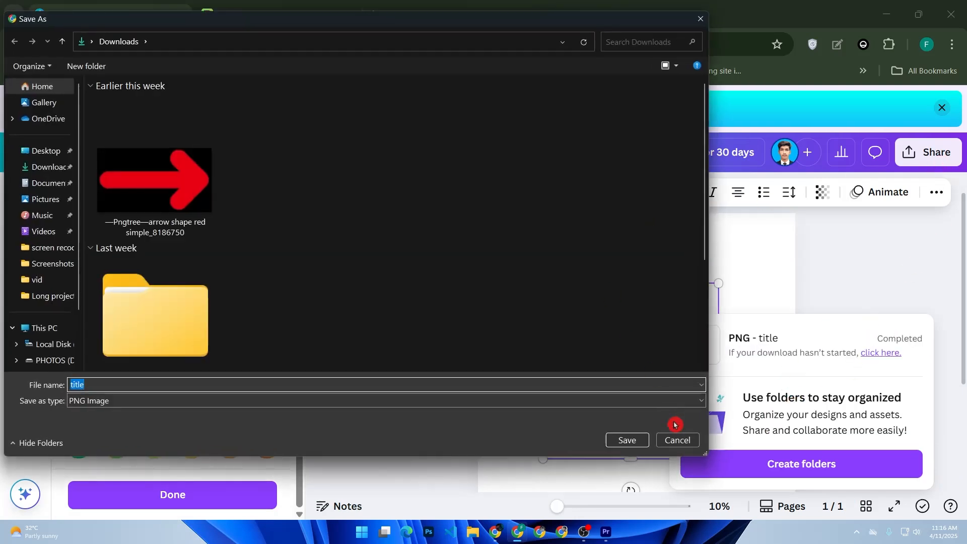
click(677, 439)
Step: Try to enable a transparent background for the PNG download, and dismiss the Canva Pro trial offer
click(928, 152)
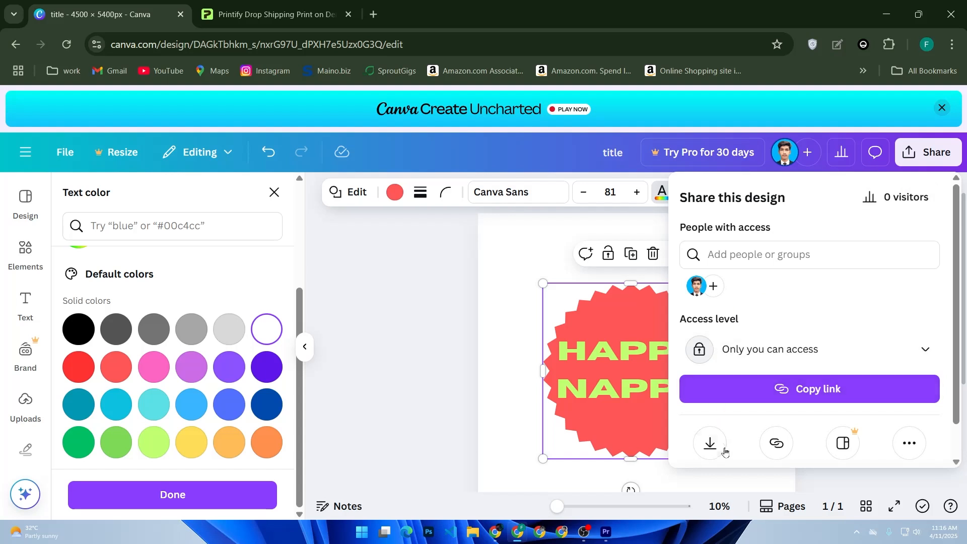
click(724, 442)
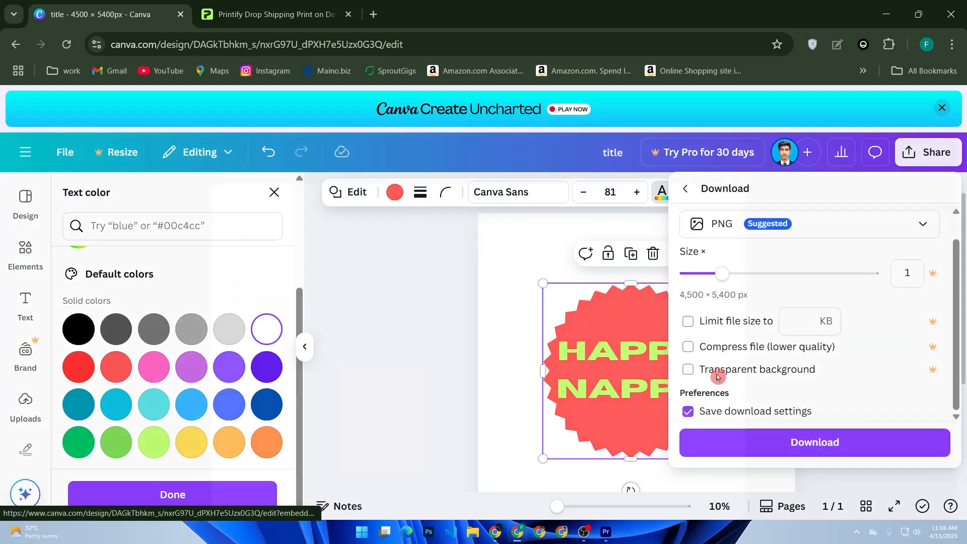
click(717, 377)
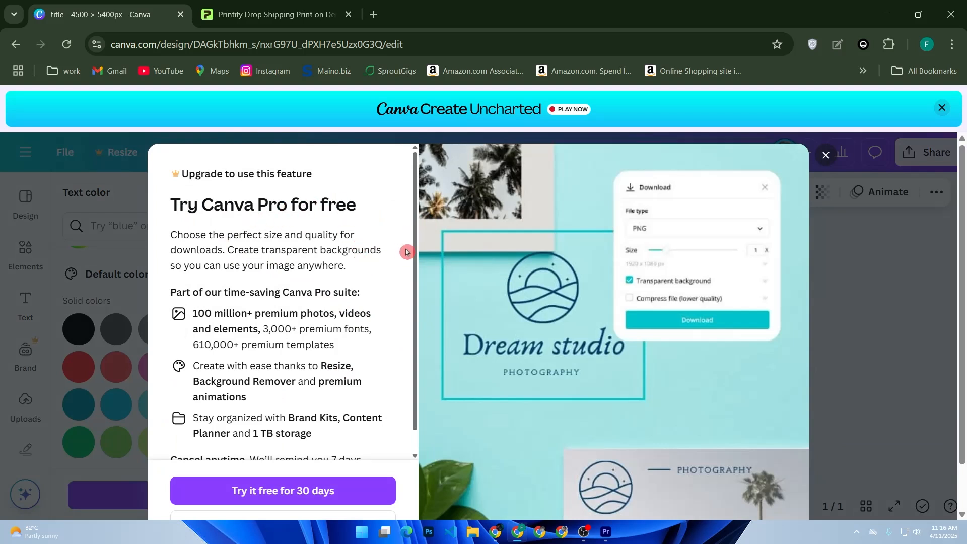
scroll(411, 262, down, 1)
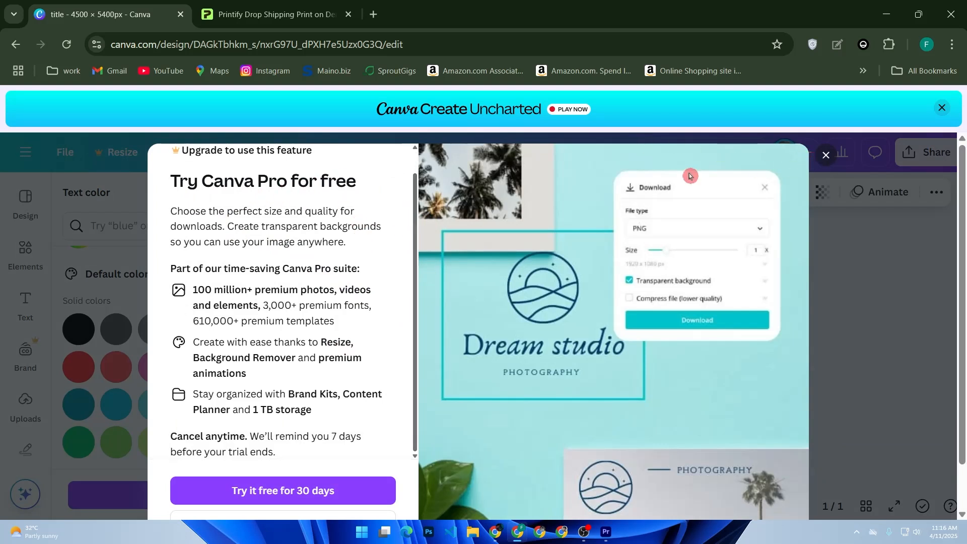
click(825, 155)
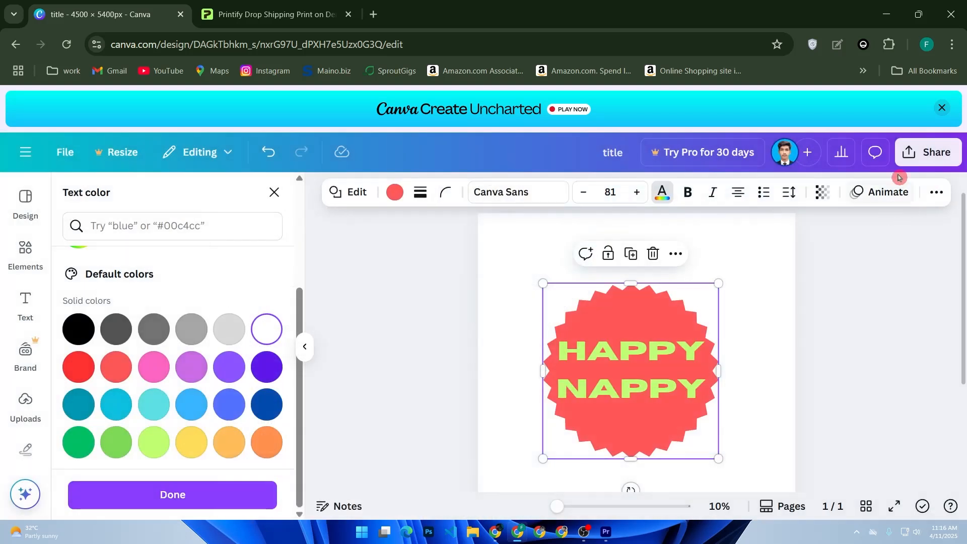
Step: Download the design as a PNG at 4,500 × 5,400 px and save it as "title" in the Downloads folder
click(924, 152)
click(717, 420)
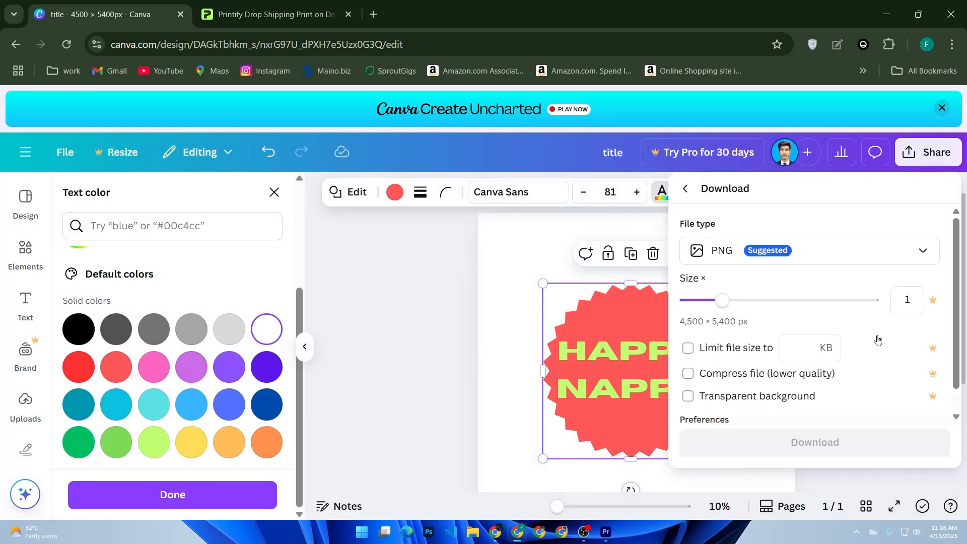
click(766, 446)
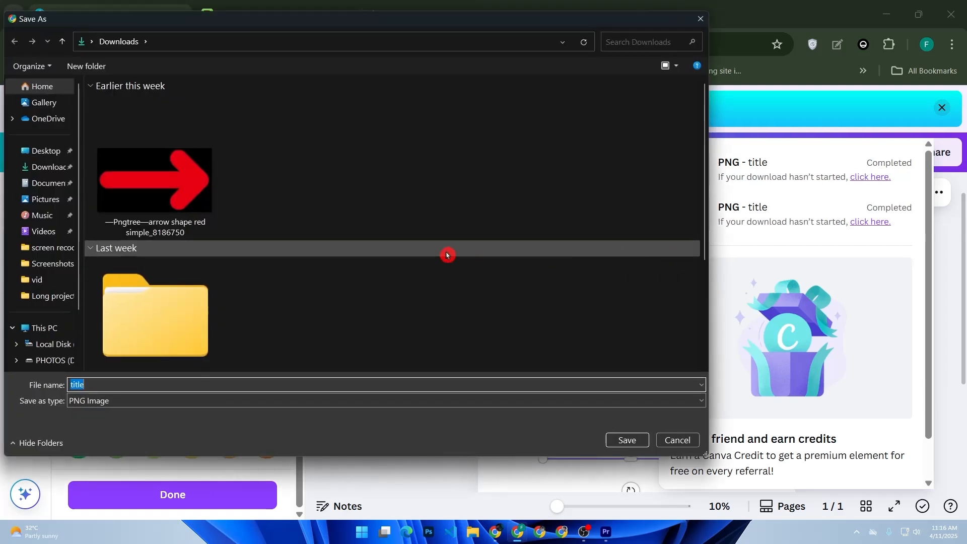
click(628, 441)
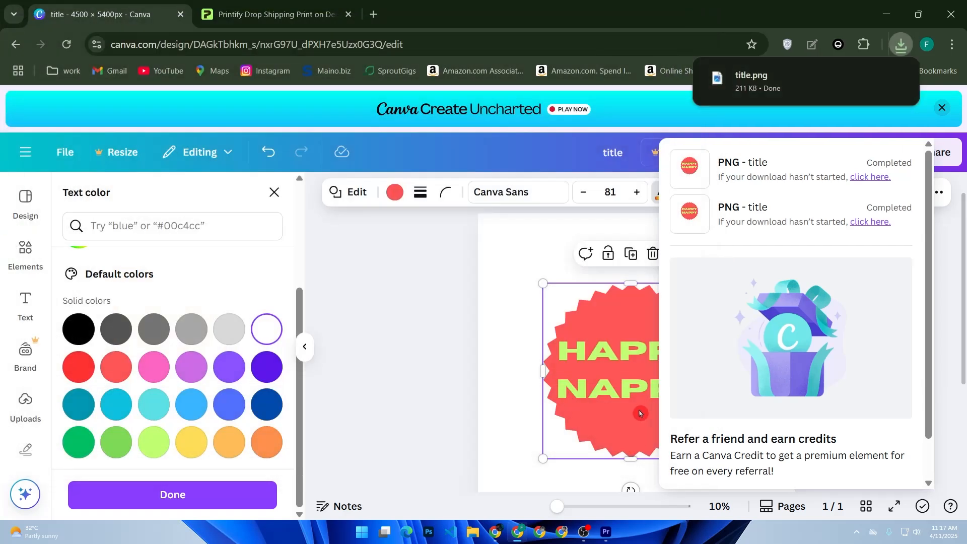
Step: Switch to Printify and open the store management page to view the existing stores
click(277, 14)
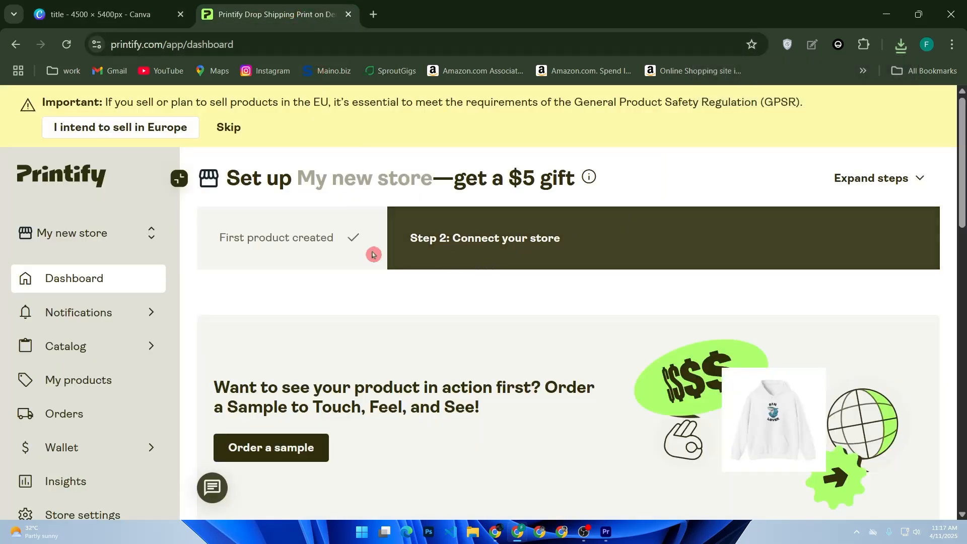
click(80, 244)
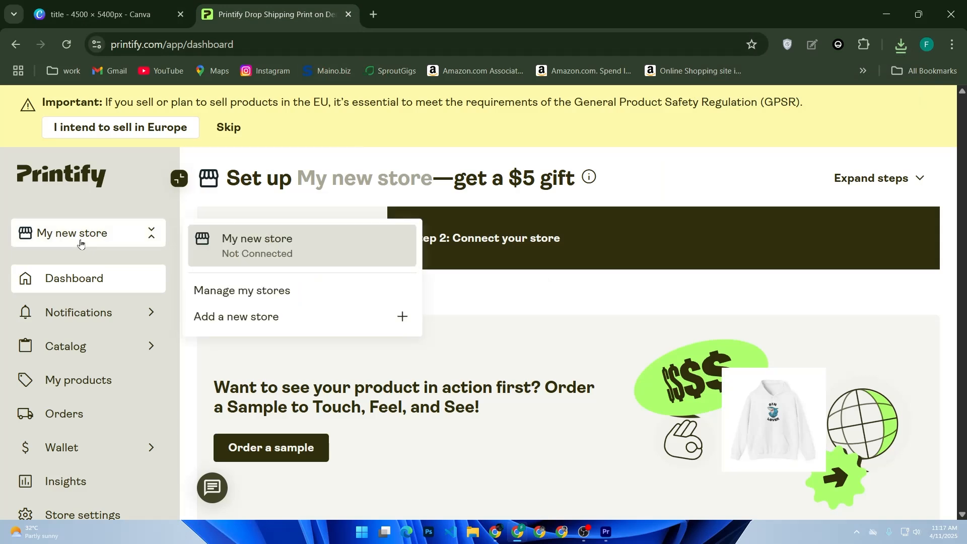
click(233, 291)
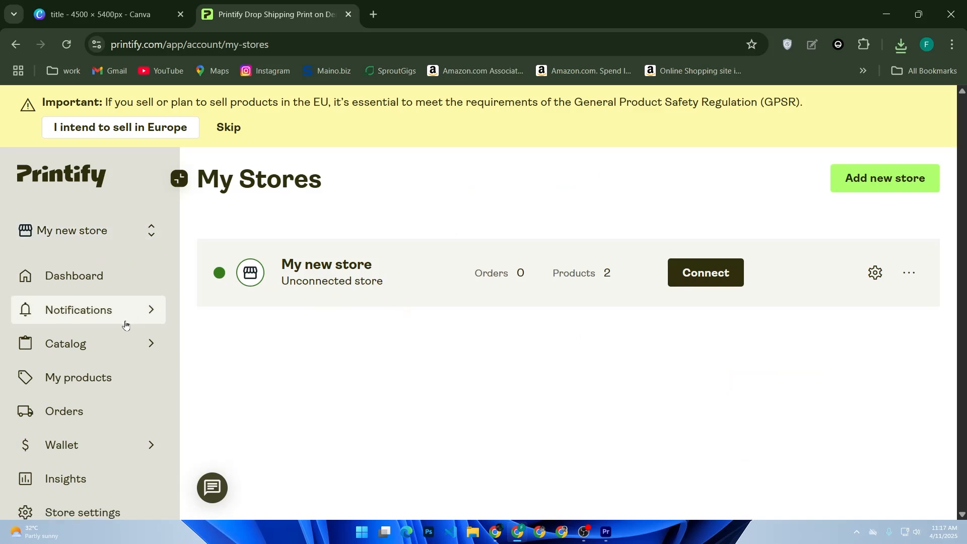
scroll(126, 324, down, 4)
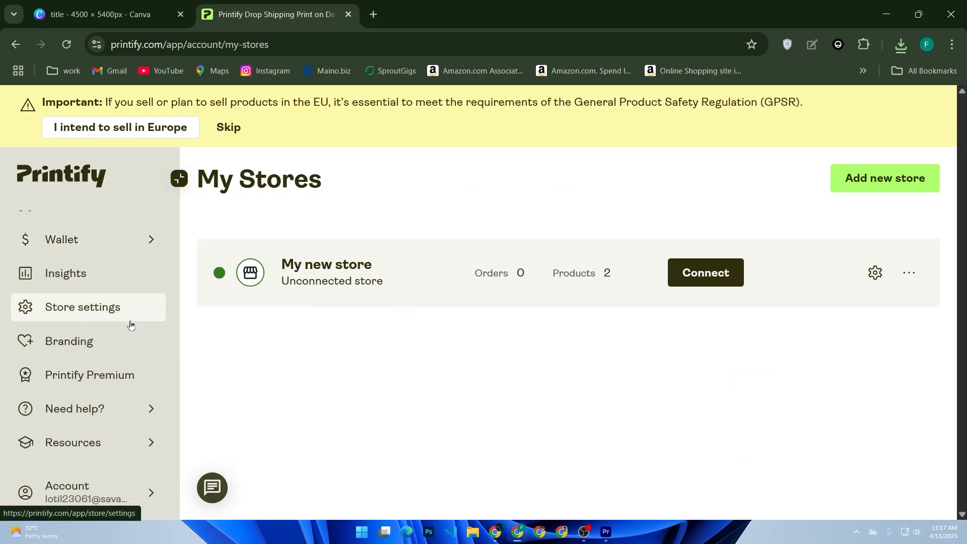
scroll(130, 323, up, 4)
Step: Start adding a new store and look over the sales channels available for connection
click(105, 235)
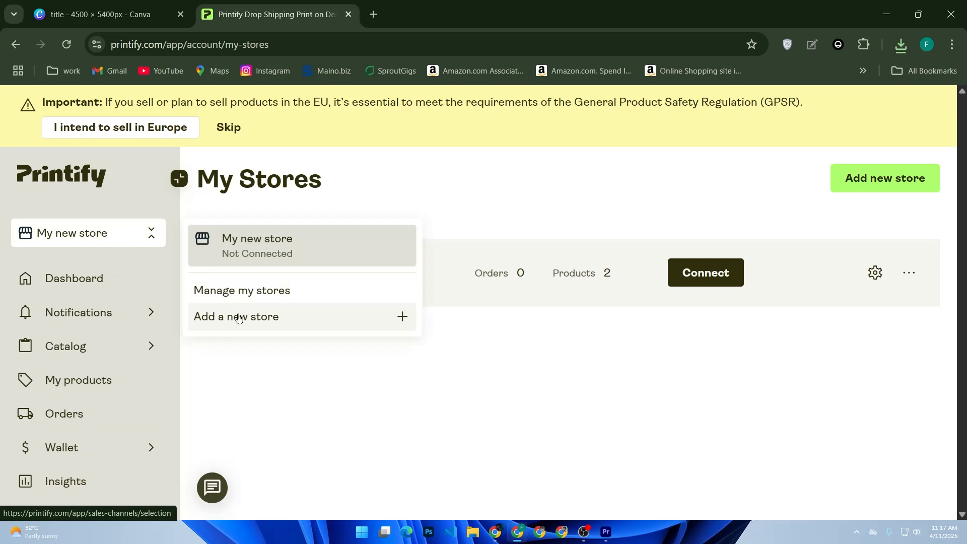
click(398, 331)
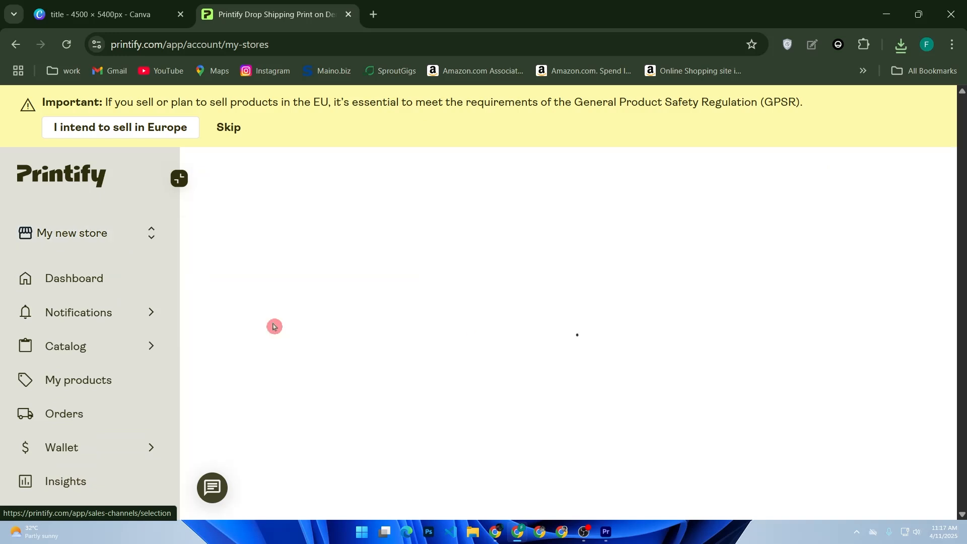
scroll(198, 318, down, 3)
scroll(132, 328, down, 4)
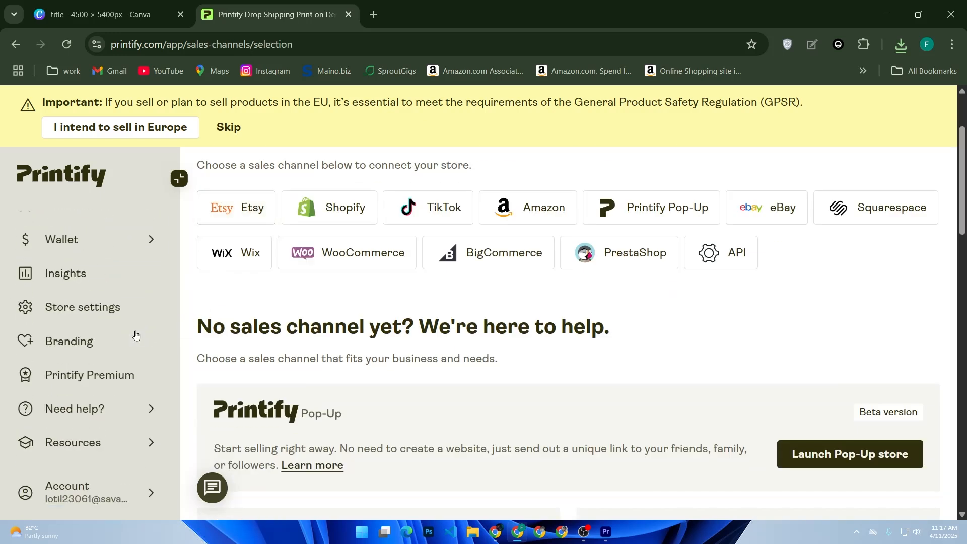
scroll(132, 327, up, 3)
scroll(132, 327, up, 2)
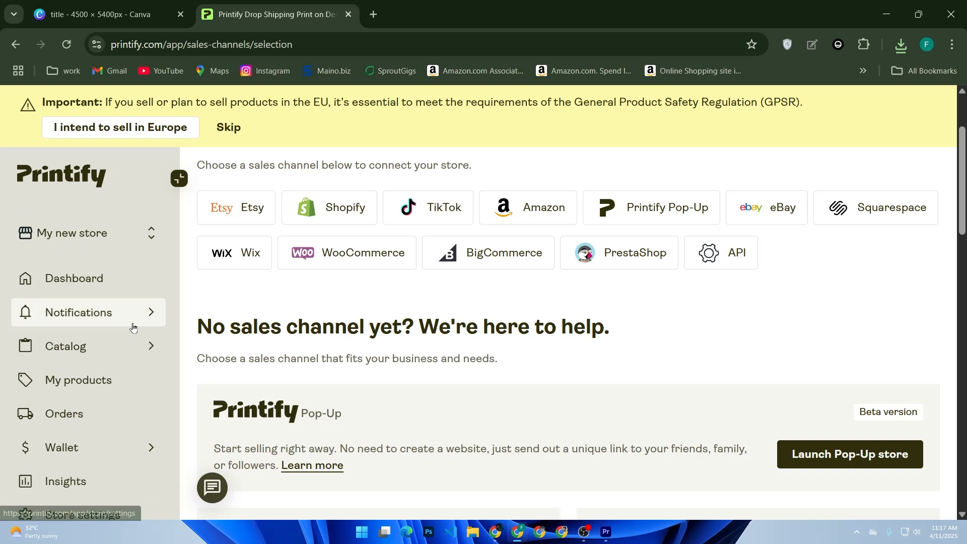
Step: Review the existing products in My Products and check the order creation options
click(111, 382)
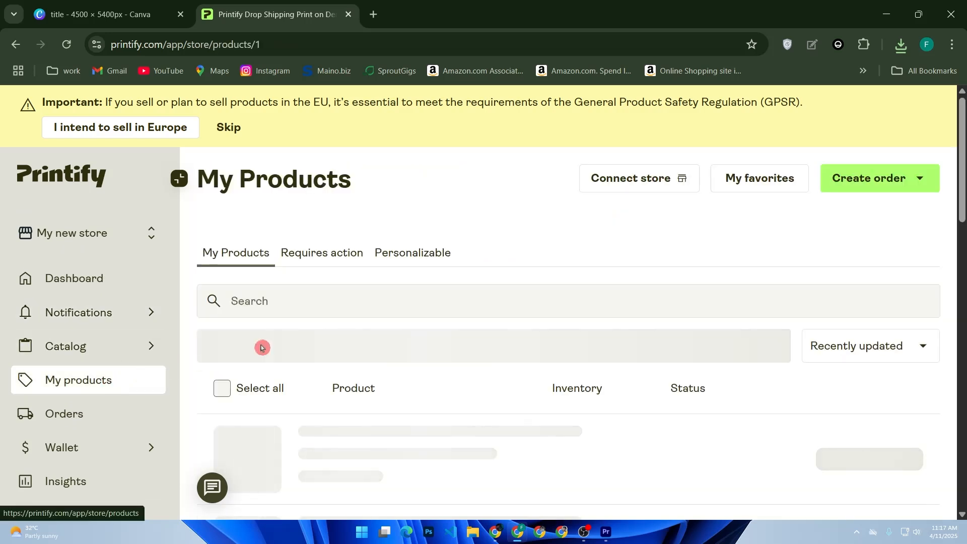
scroll(379, 322, down, 2)
scroll(385, 319, up, 2)
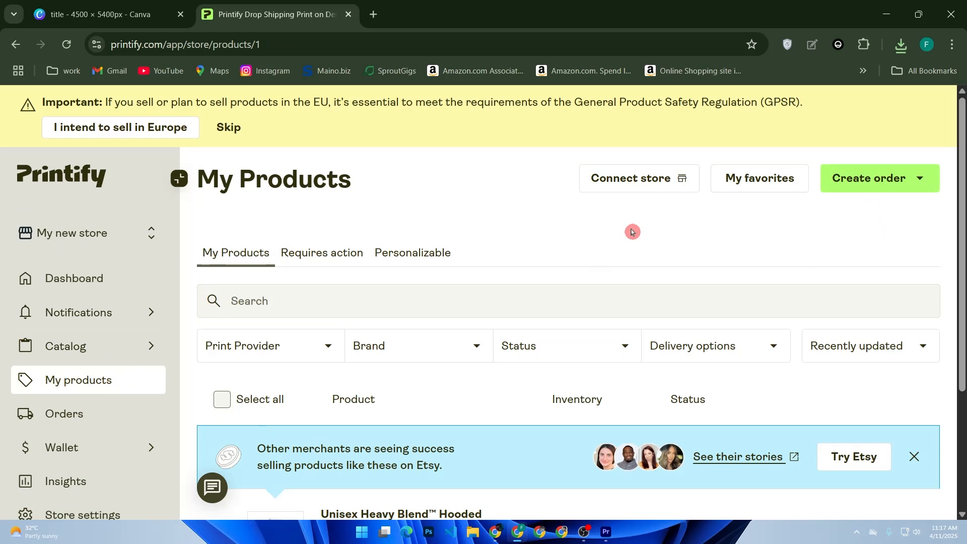
scroll(633, 237, down, 3)
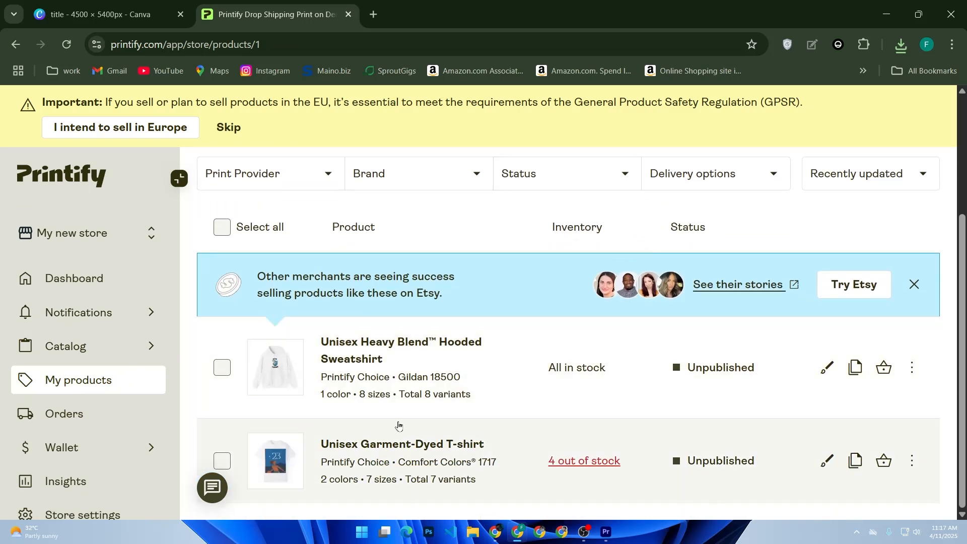
scroll(455, 363, up, 3)
click(862, 182)
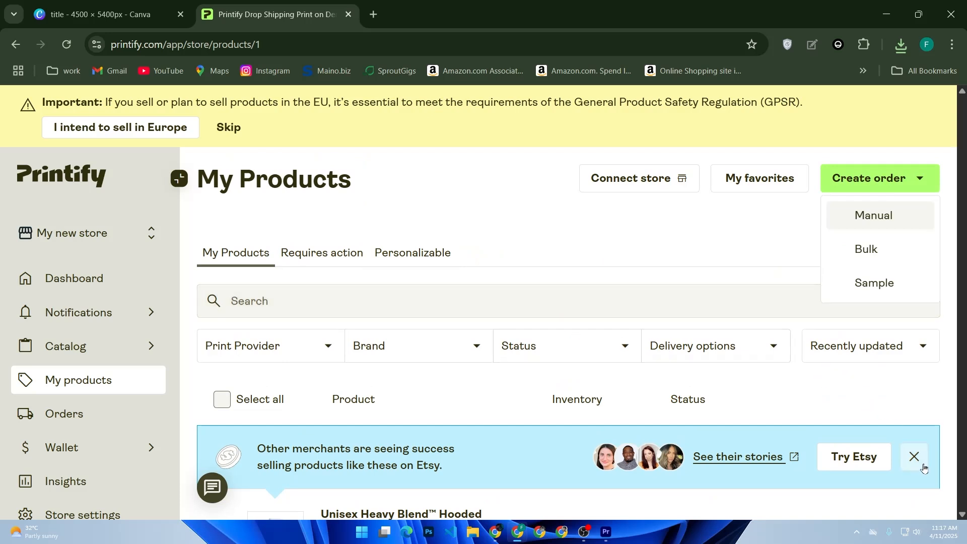
click(923, 467)
Step: Pick Tough Phone Cases from the dashboard's suggested products and start designing with SPOKE Custom Products
click(93, 286)
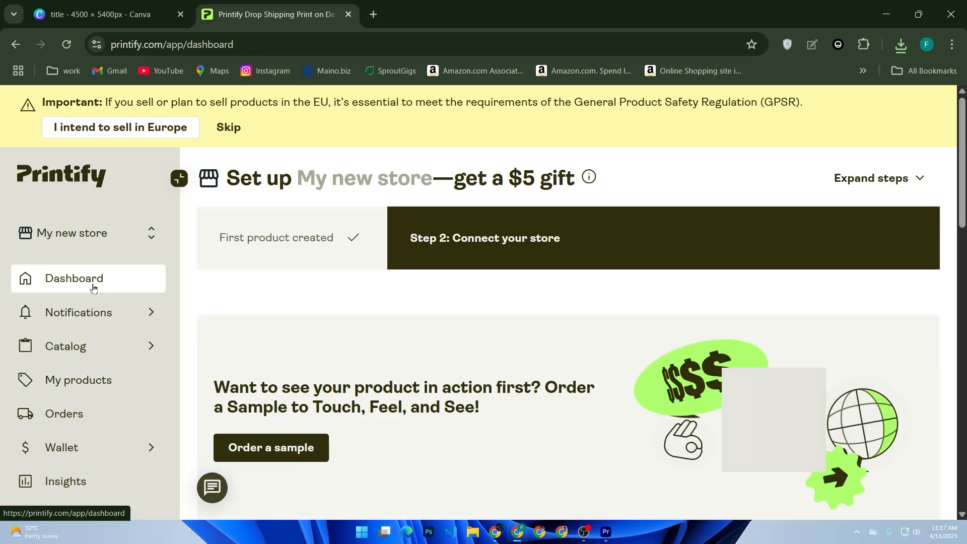
scroll(578, 277, down, 10)
scroll(554, 287, down, 4)
scroll(538, 288, up, 2)
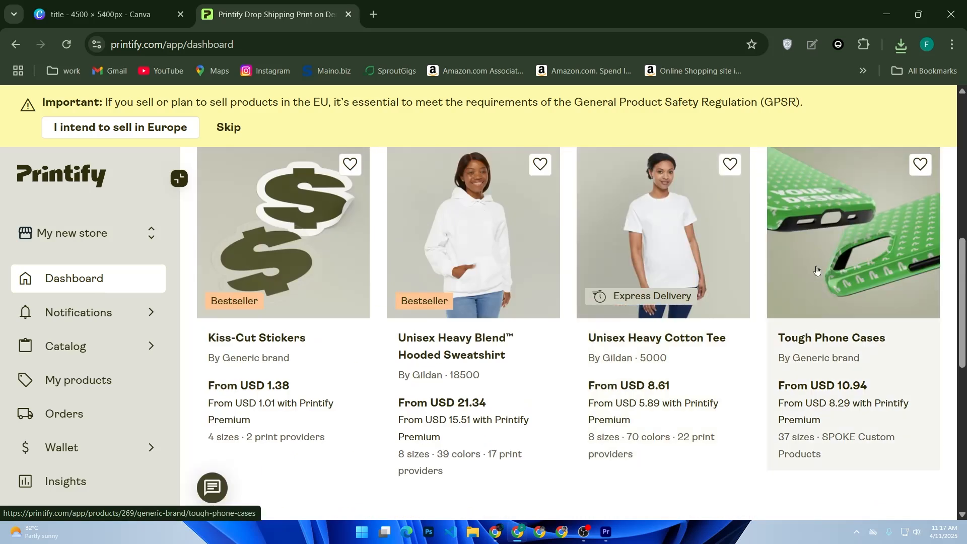
click(808, 268)
scroll(532, 263, down, 2)
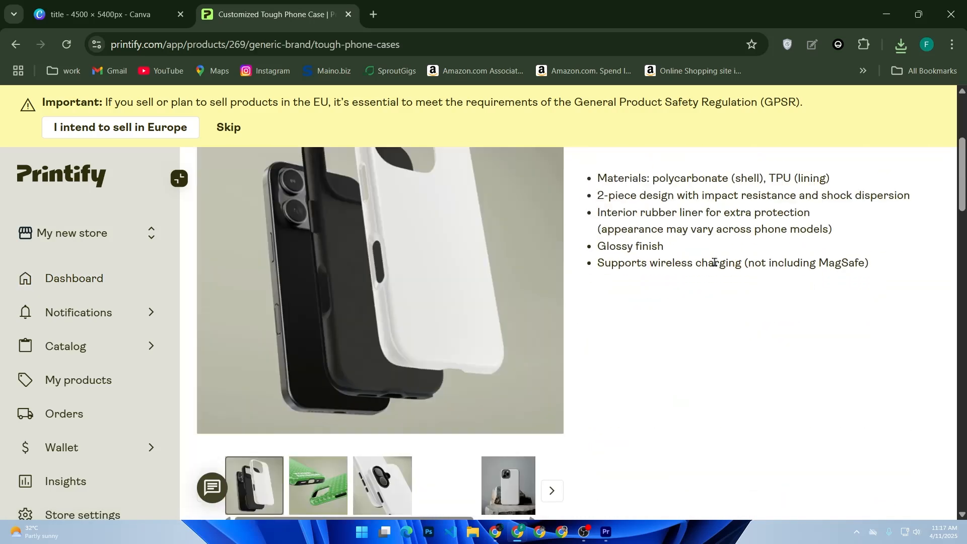
scroll(554, 282, down, 6)
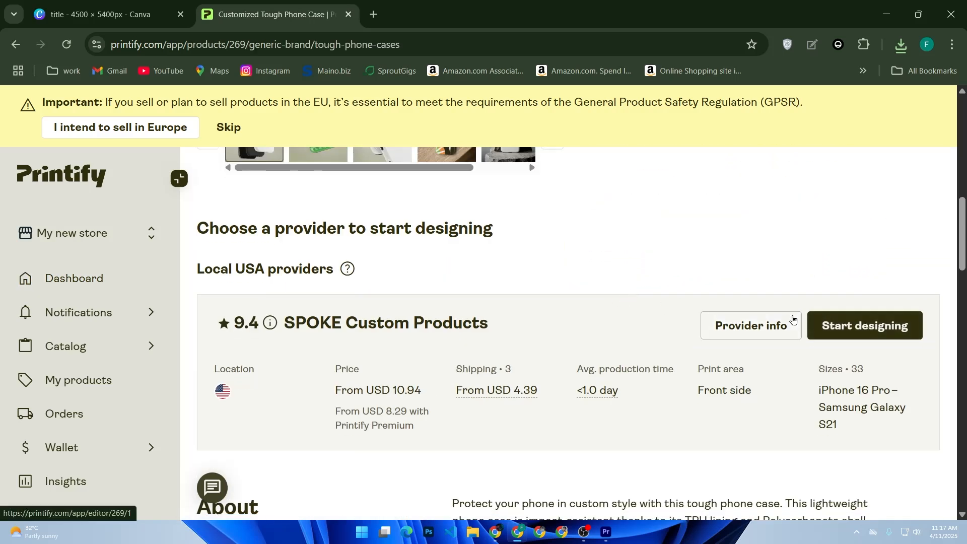
click(835, 325)
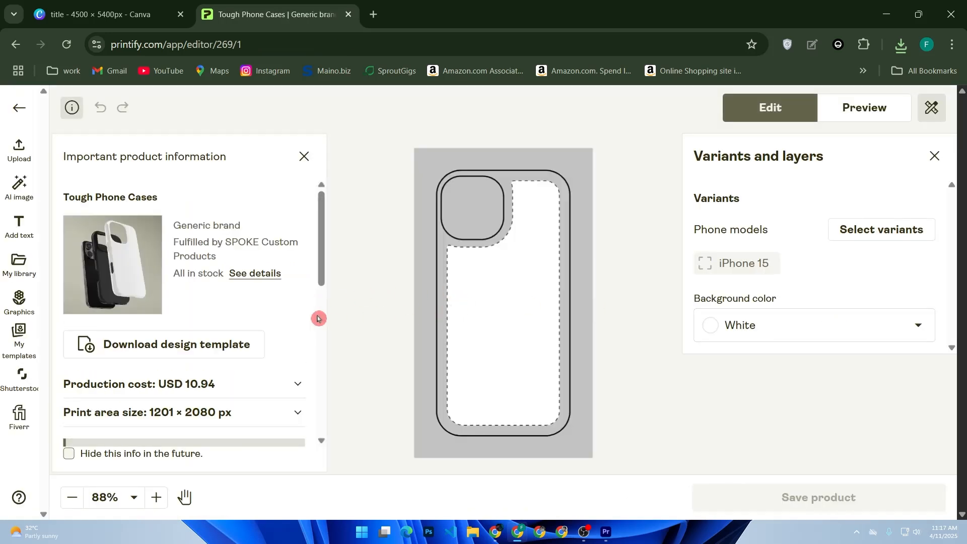
Step: Upload title.png from the Downloads folder and move the design down on the case, below the camera cutout
click(307, 298)
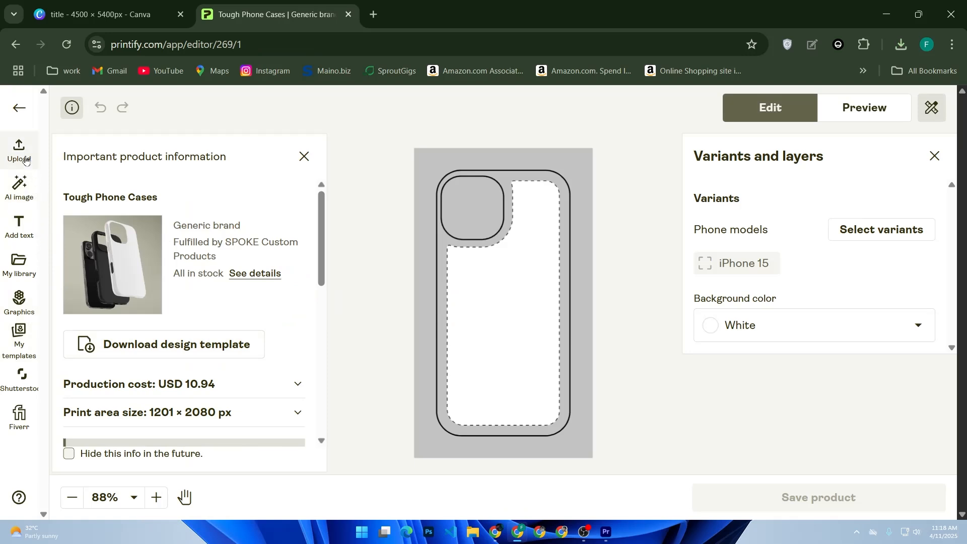
click(27, 162)
click(150, 207)
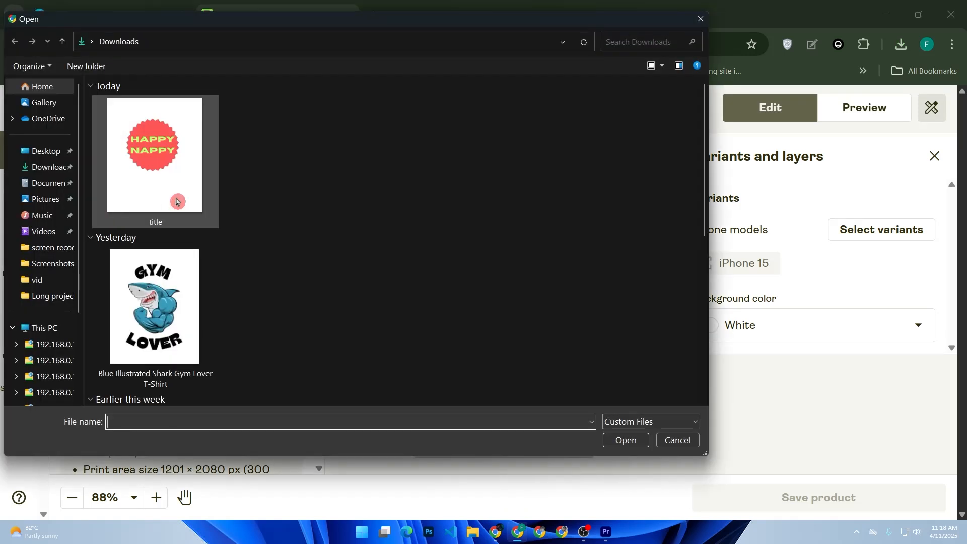
double_click(167, 197)
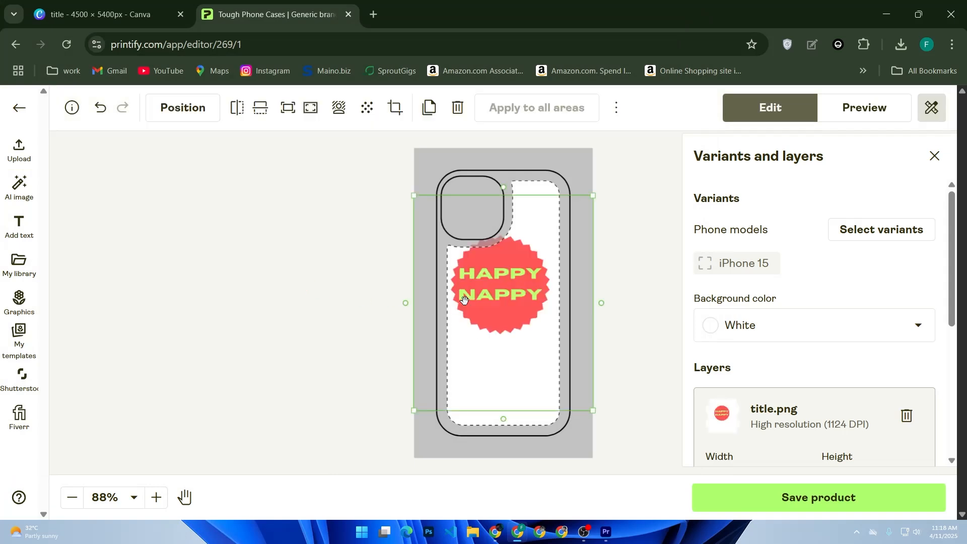
drag(527, 298, 533, 342)
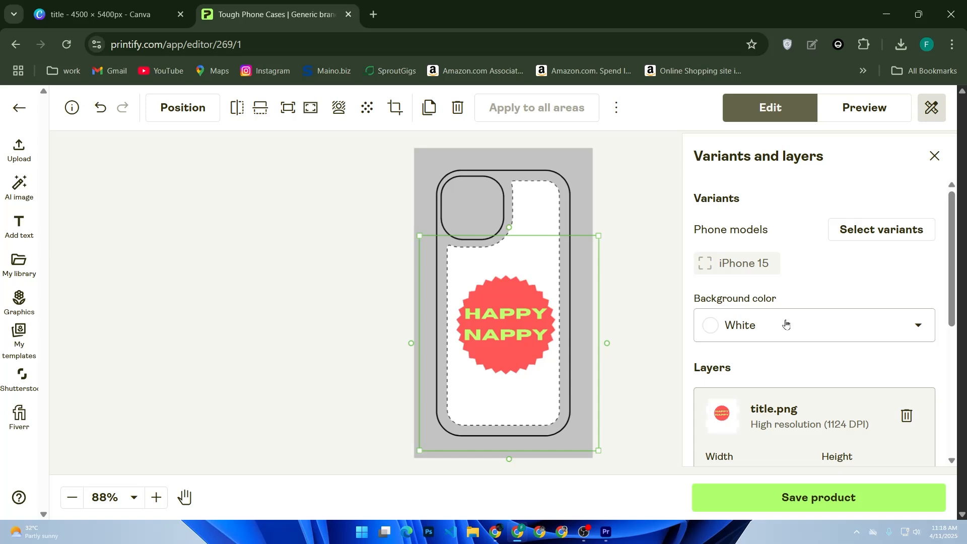
Step: Preview the phone case in the Front and Close-up mockup views and save the product
click(854, 114)
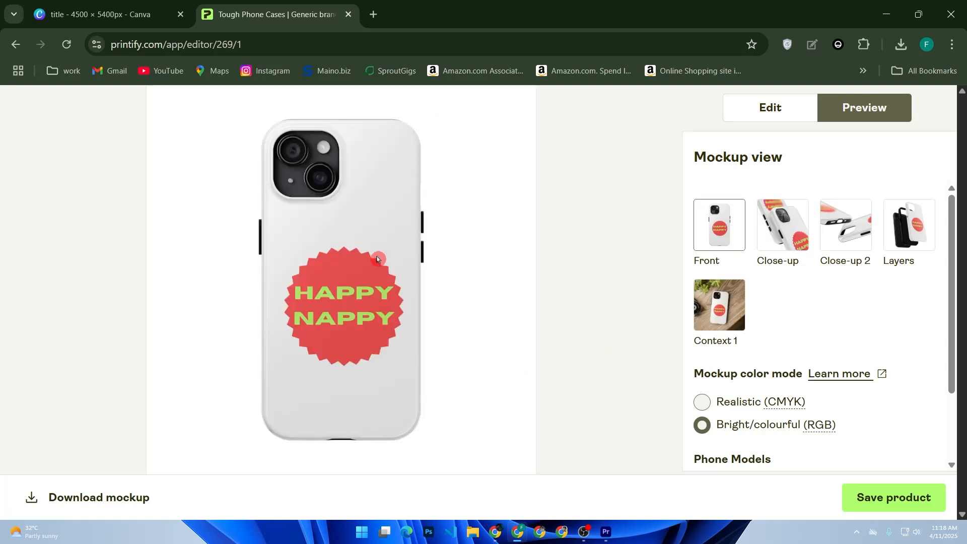
click(788, 241)
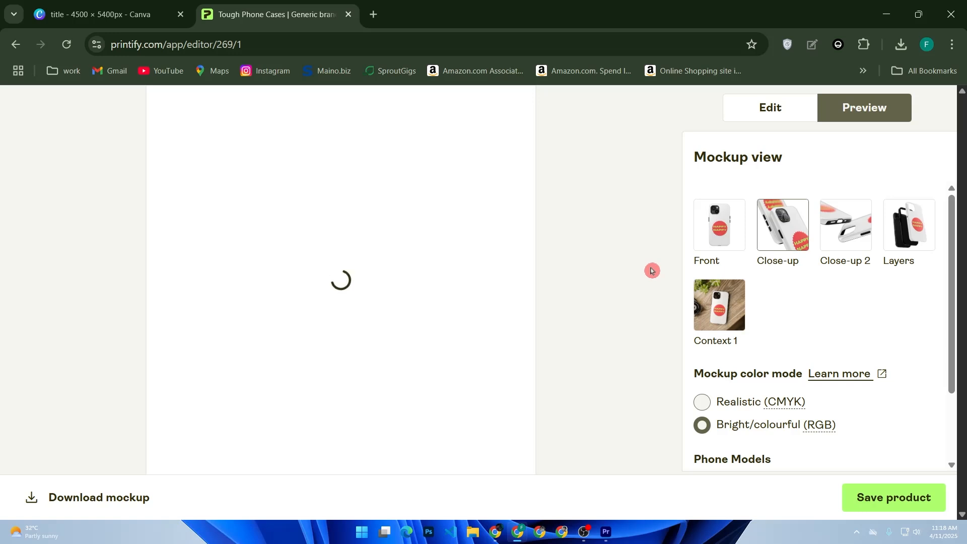
click(893, 500)
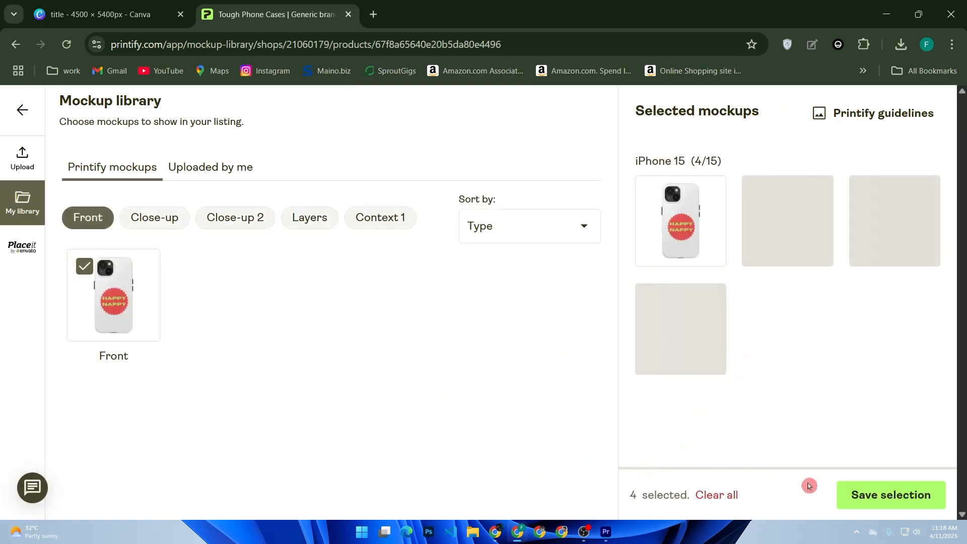
Step: Save the preselected iPhone 15 mockups for the listing and try to publish the product
click(860, 499)
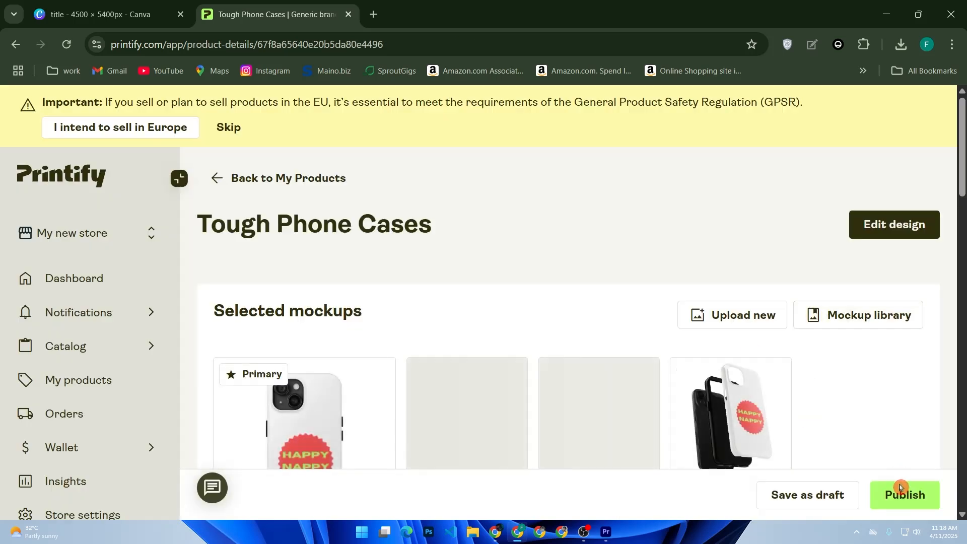
click(901, 496)
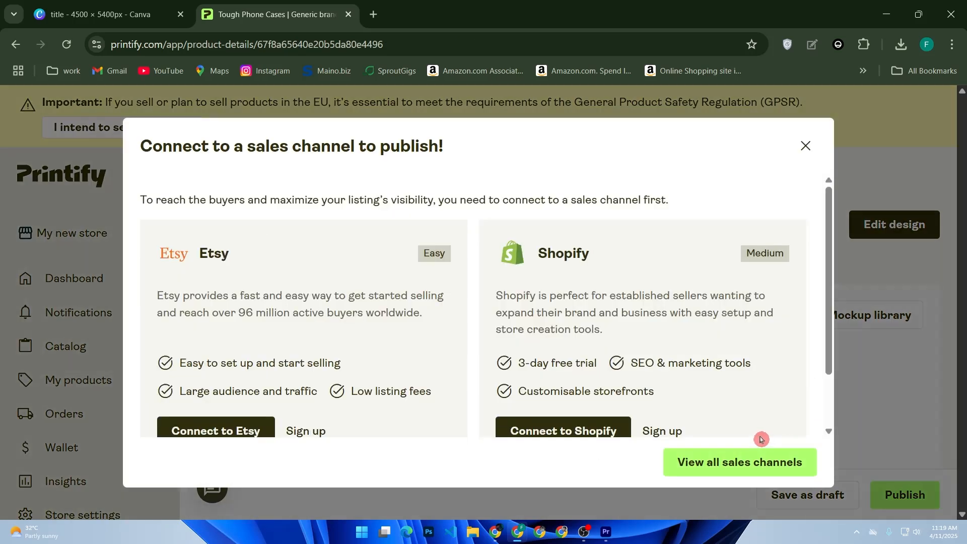